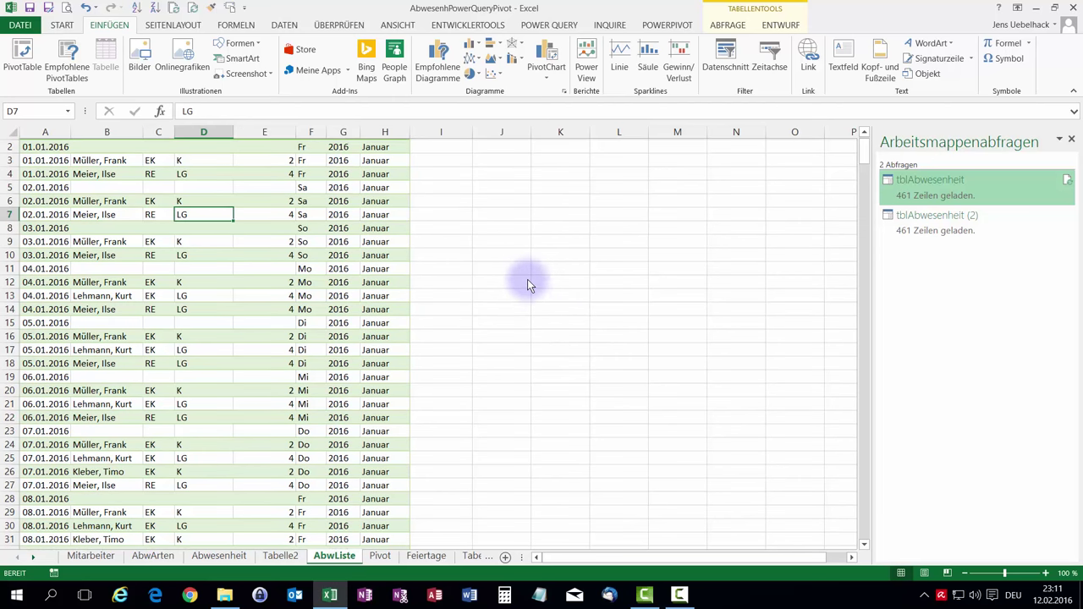
Close the external data properties and create a new PivotTable from the absence table
scroll(527, 279, up, 1)
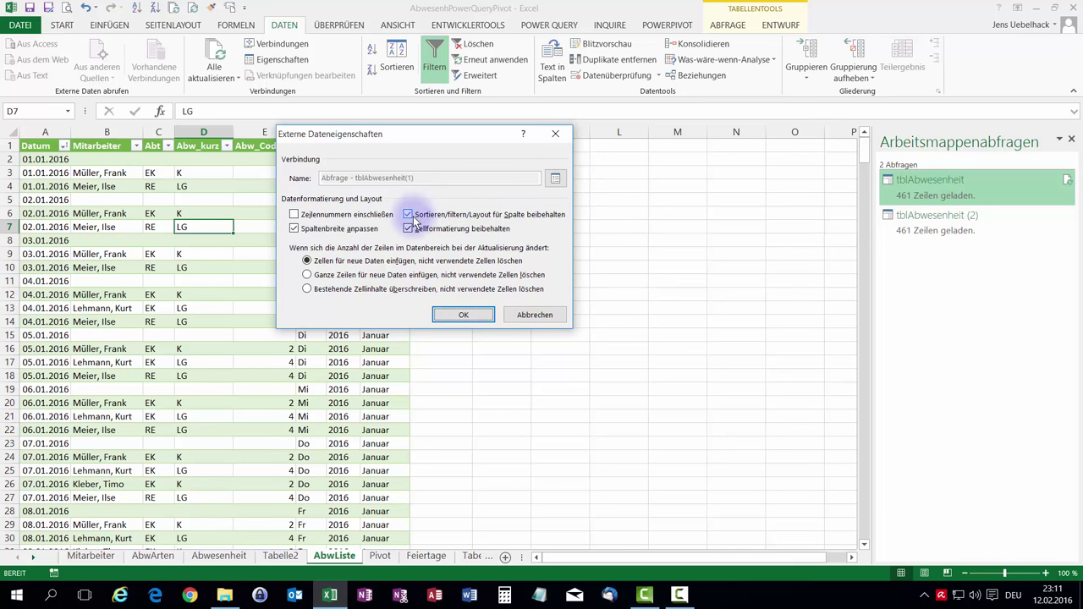
click(529, 314)
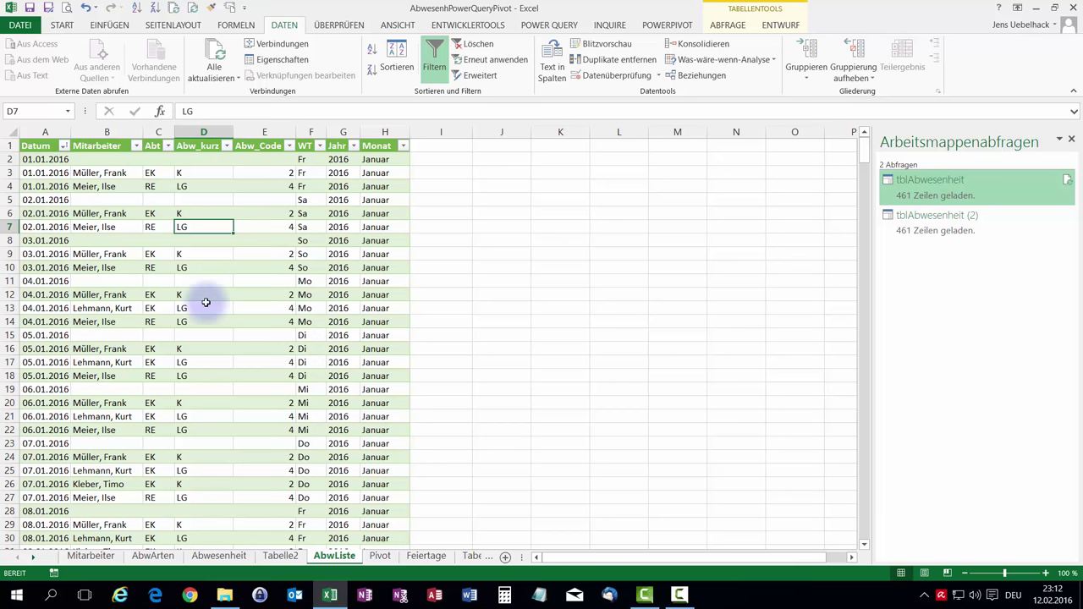
click(108, 27)
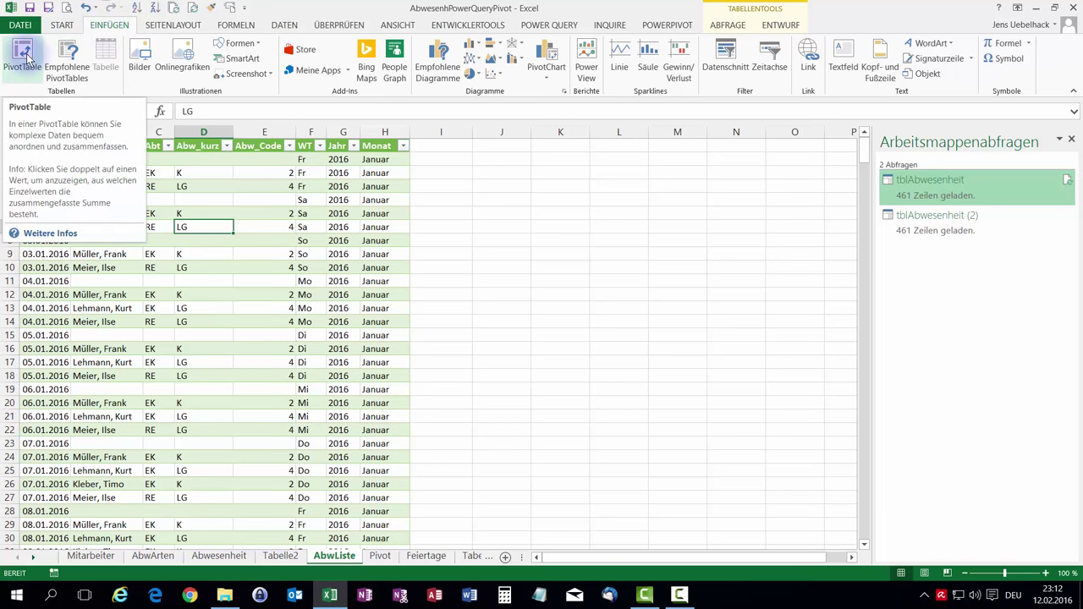
click(280, 555)
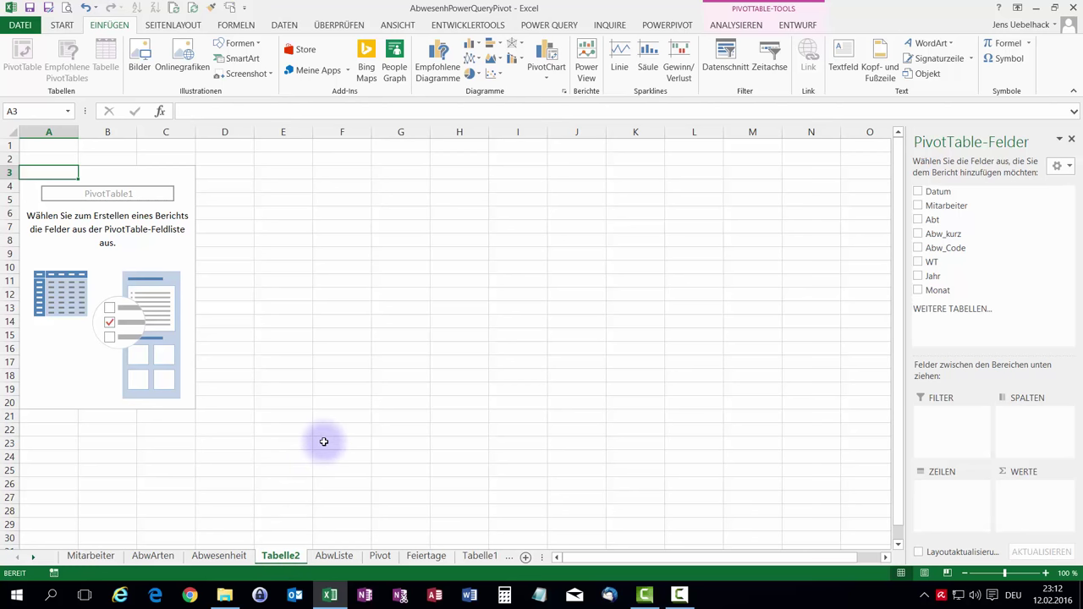
Put Mitarbeiter and Abt in rows and Jahr, Monat, Datum, WT in columns
drag(981, 206, 960, 487)
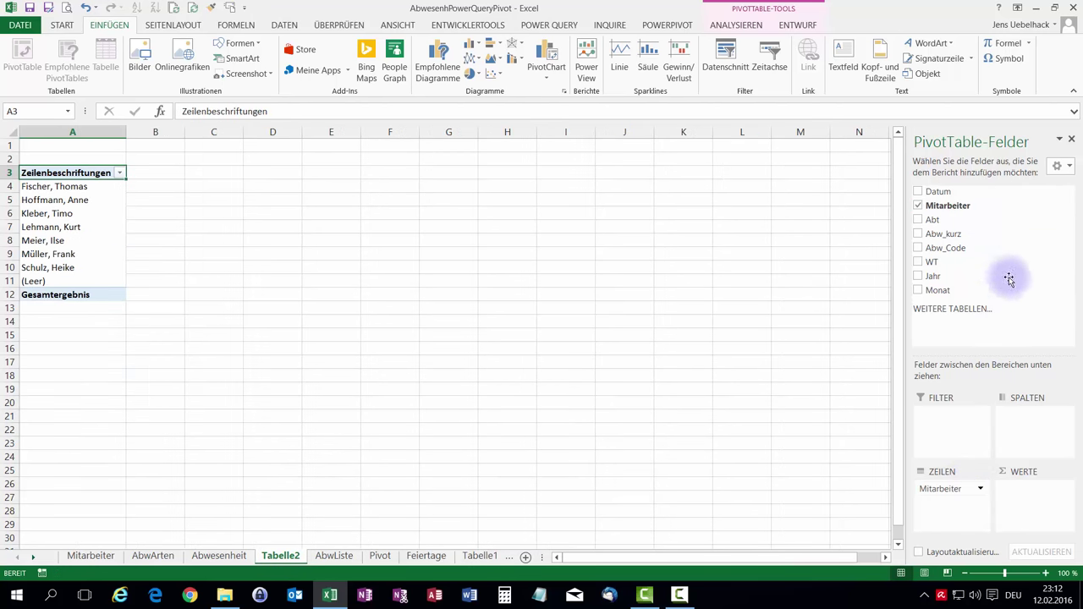
drag(958, 232, 949, 505)
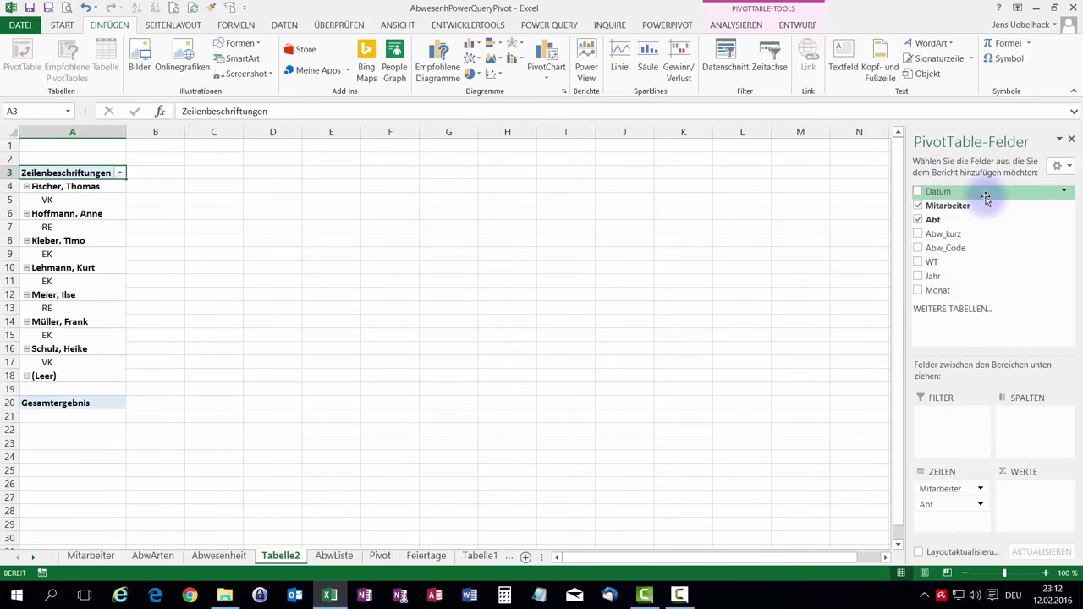
drag(955, 276, 1016, 421)
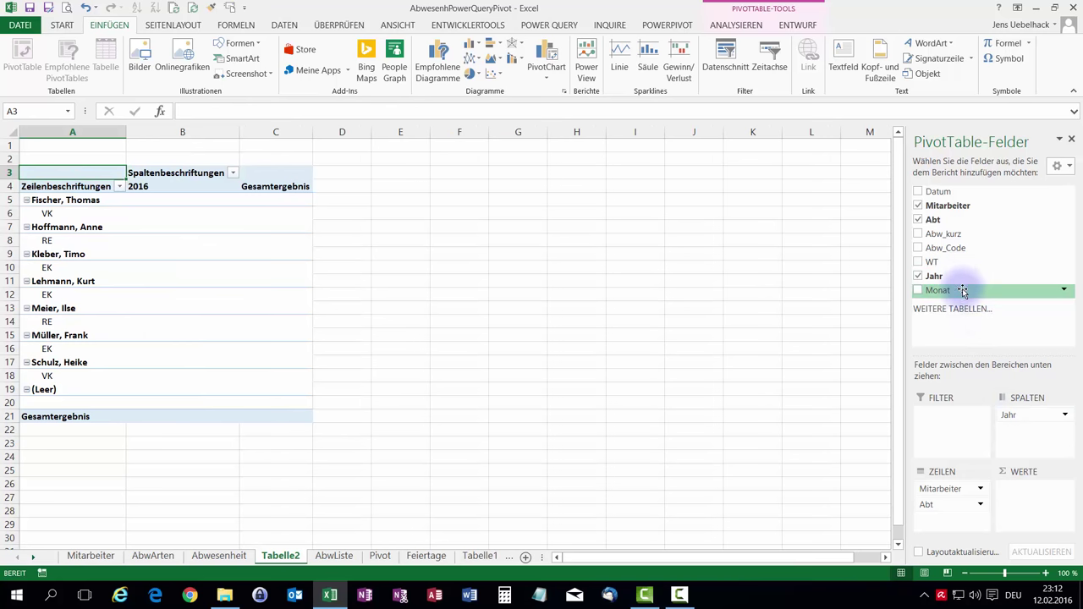
mouse_move(957, 290)
mouse_down()
mouse_move(980, 312)
mouse_move(1023, 430)
mouse_up()
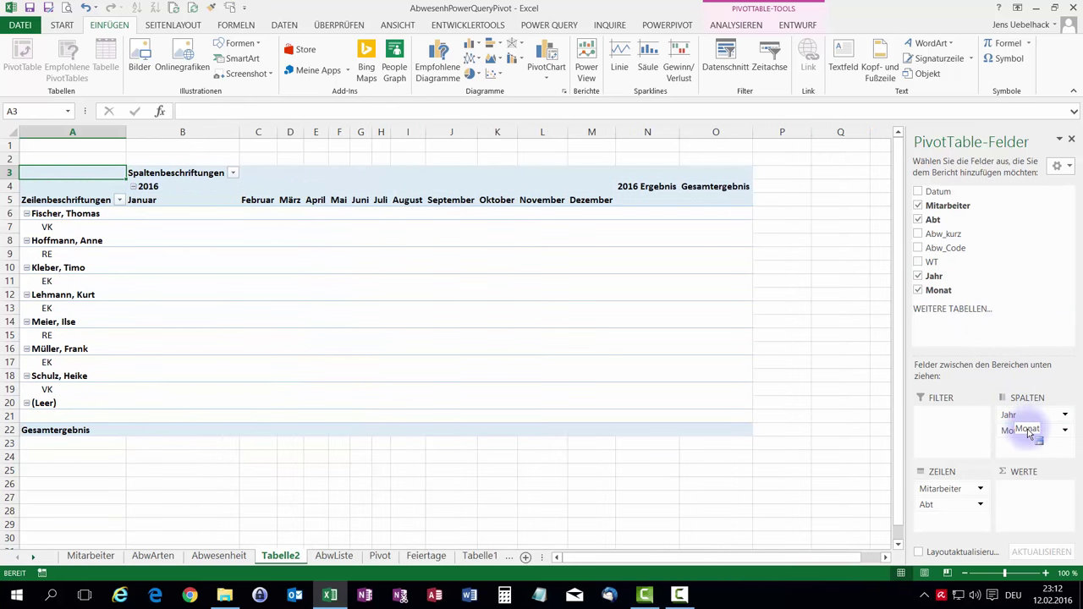
drag(936, 191, 1027, 441)
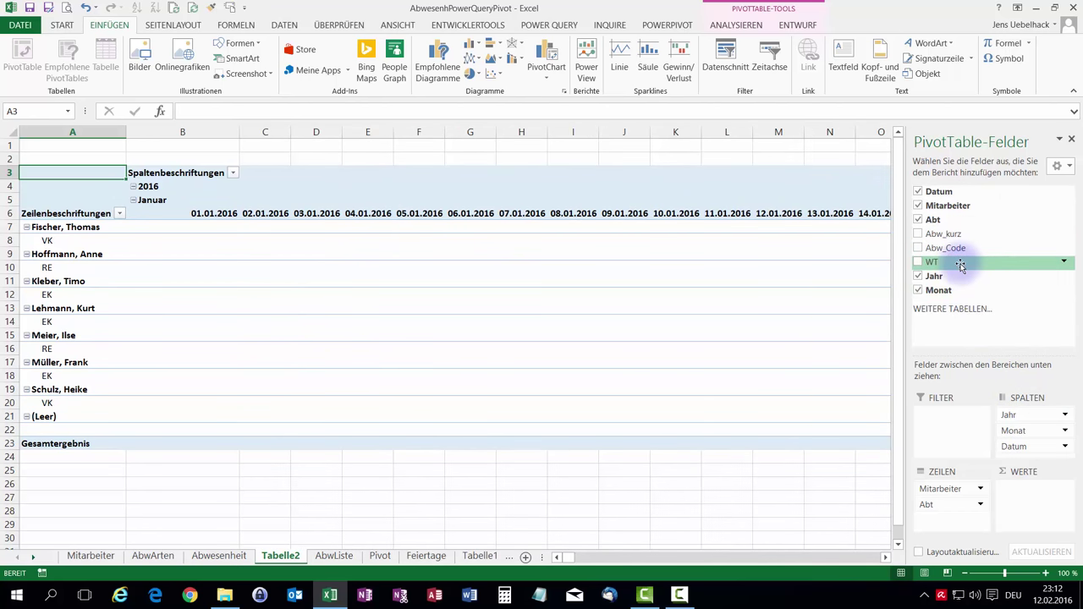
drag(960, 261, 1032, 453)
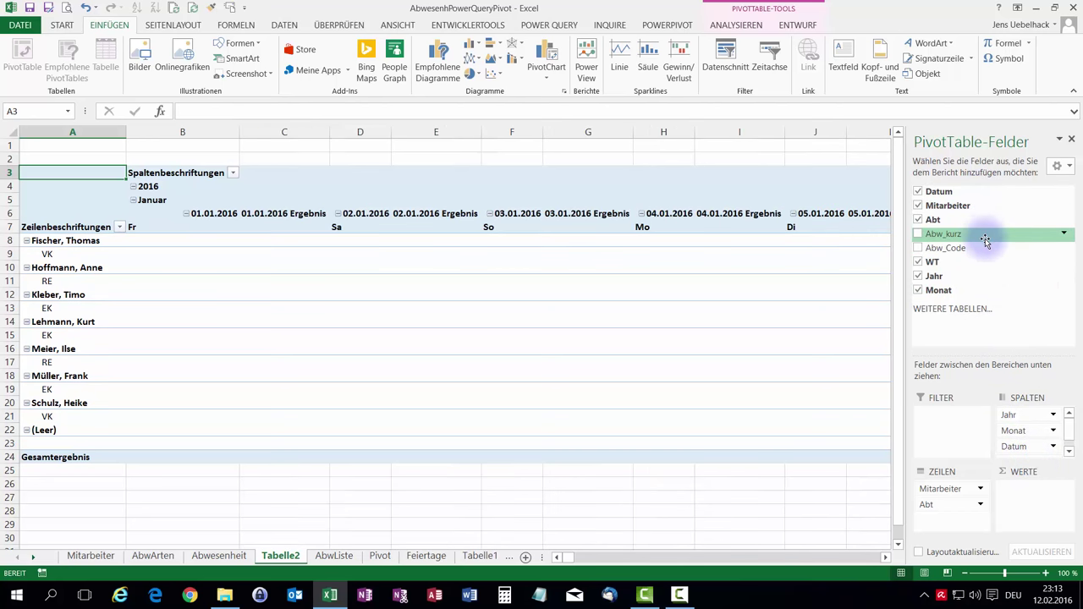
Add Abw_Code as the value field and summarise it with Summe instead of Anzahl
drag(980, 251, 1020, 500)
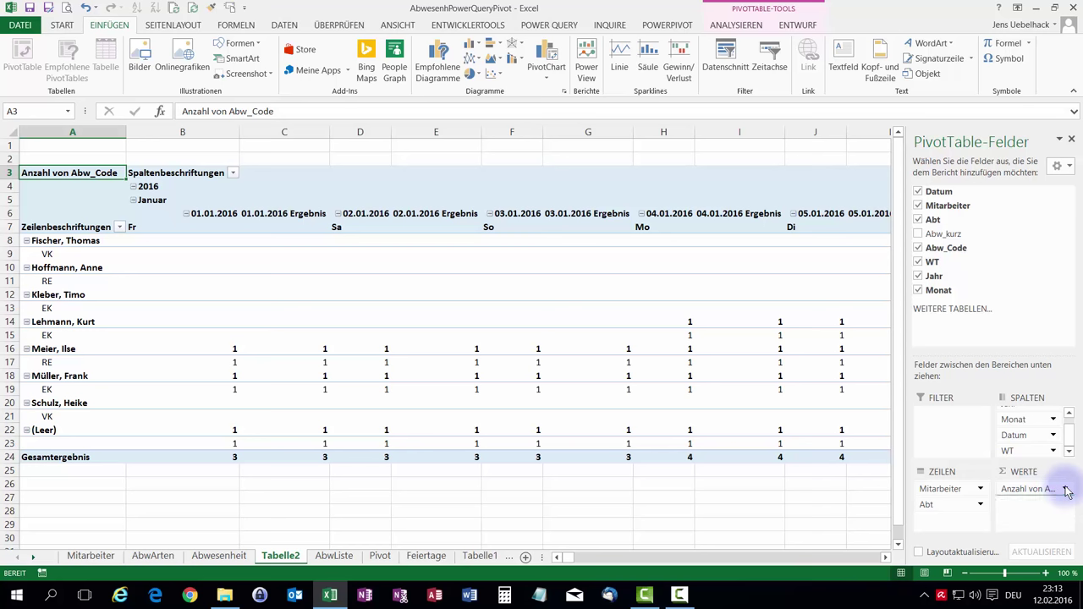
click(1067, 491)
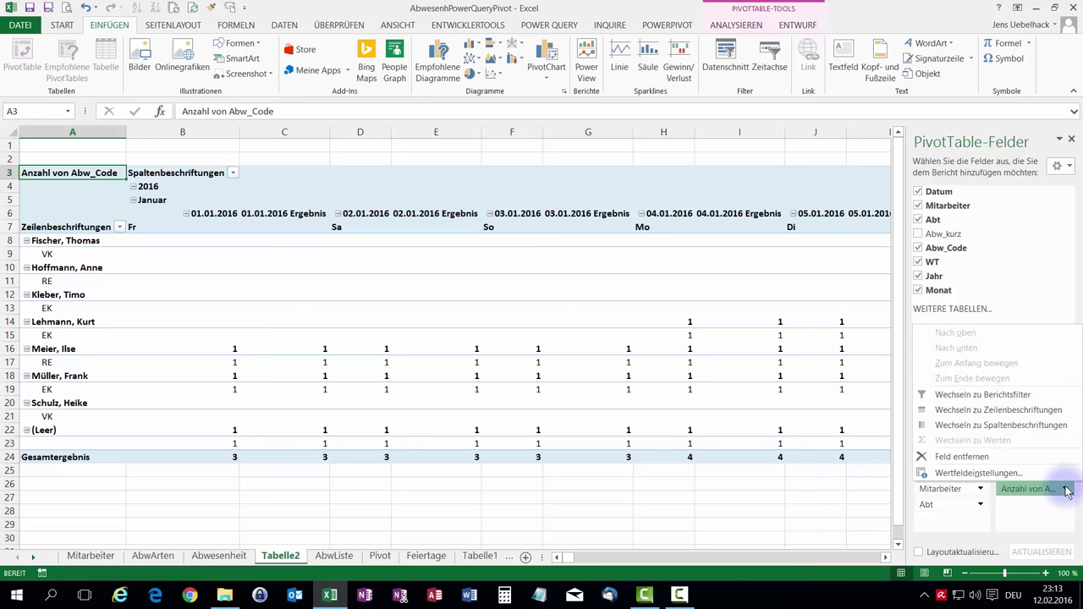
click(972, 473)
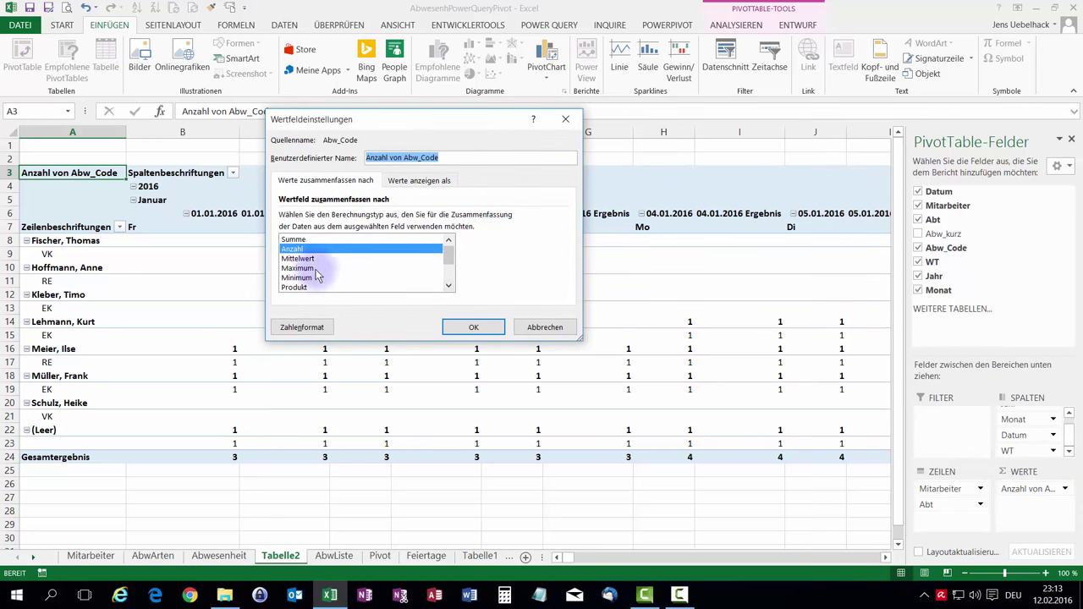
click(292, 239)
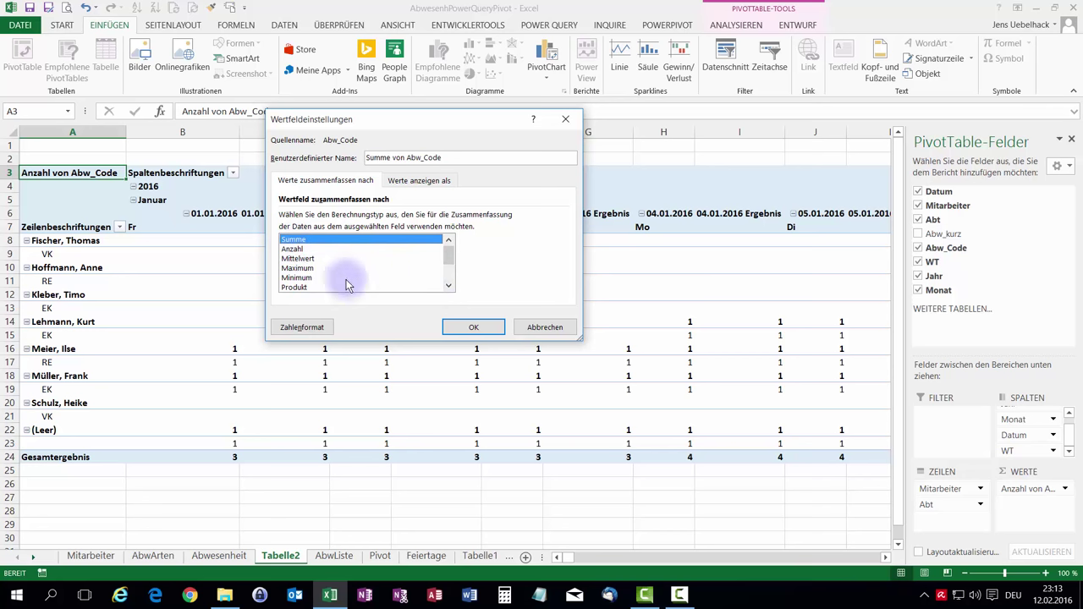
click(461, 328)
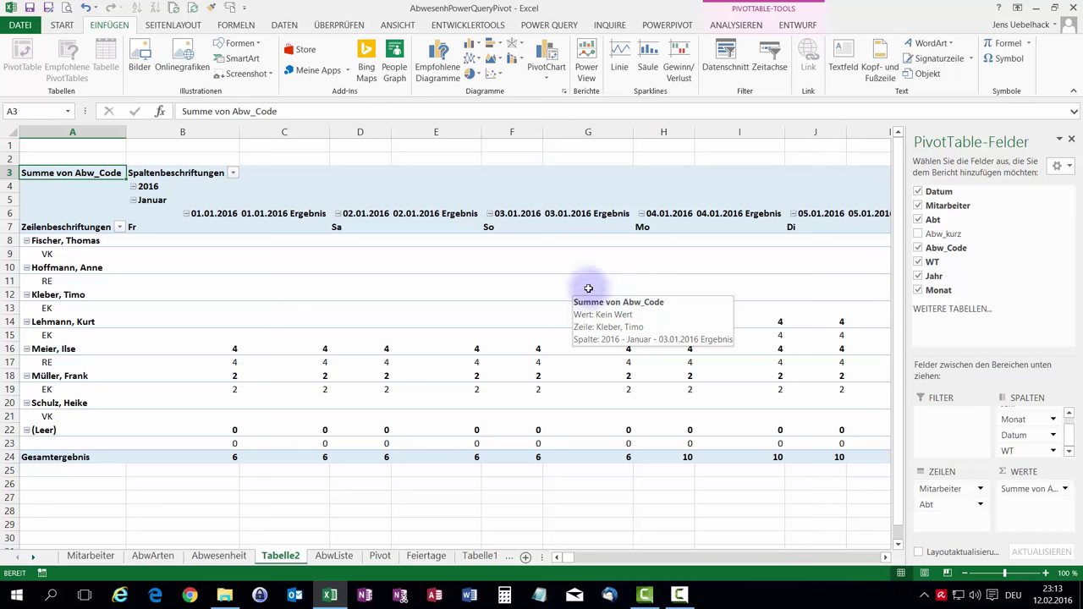
Hide all subtotals and grand totals and switch the pivot to tabular report layout
click(752, 29)
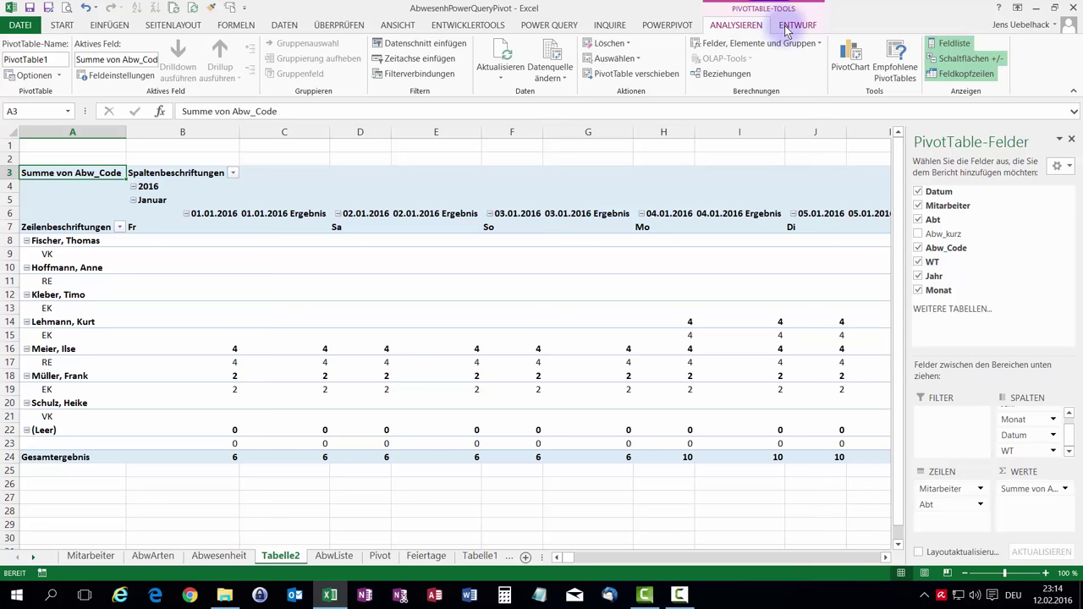
click(786, 30)
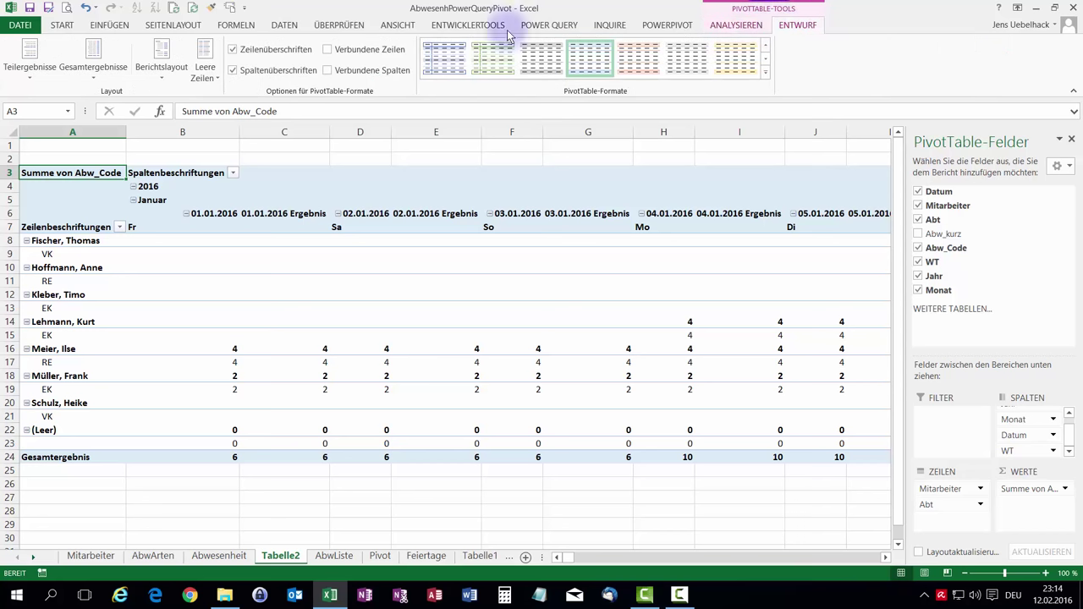
click(38, 72)
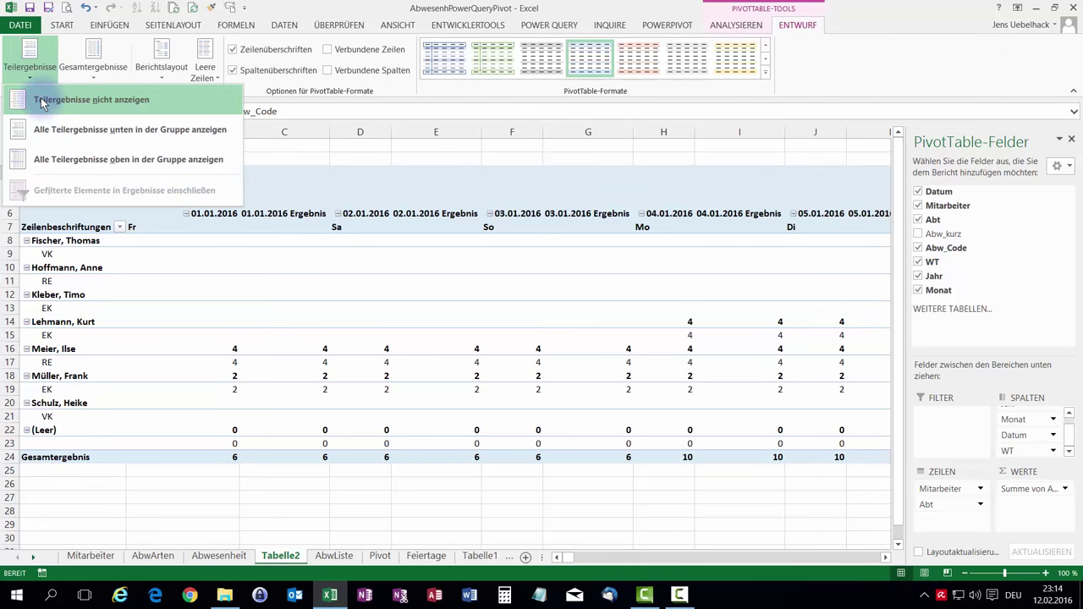
click(40, 100)
click(82, 76)
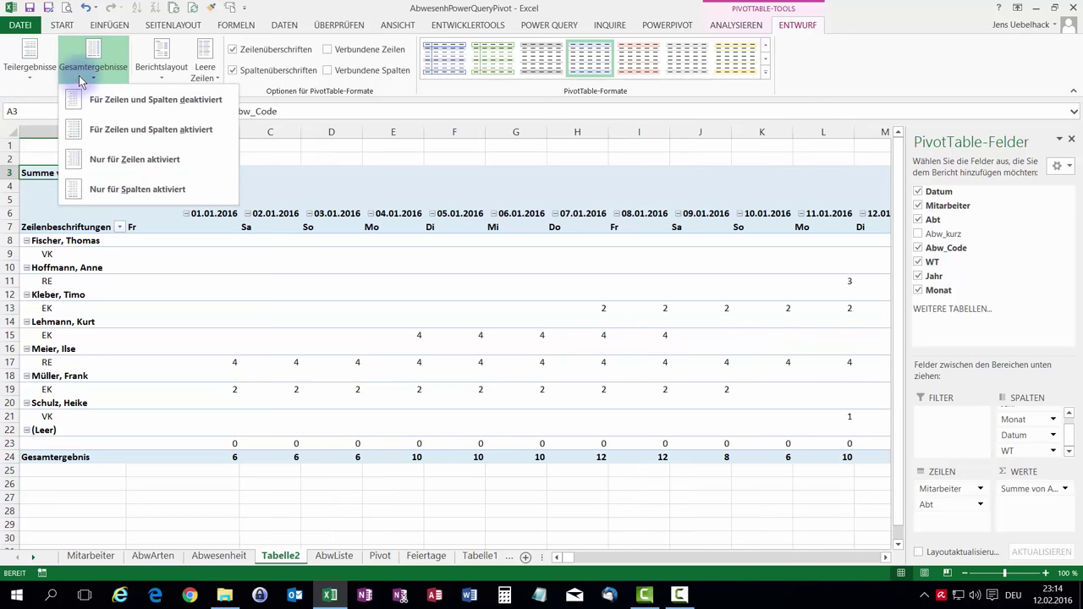
click(96, 100)
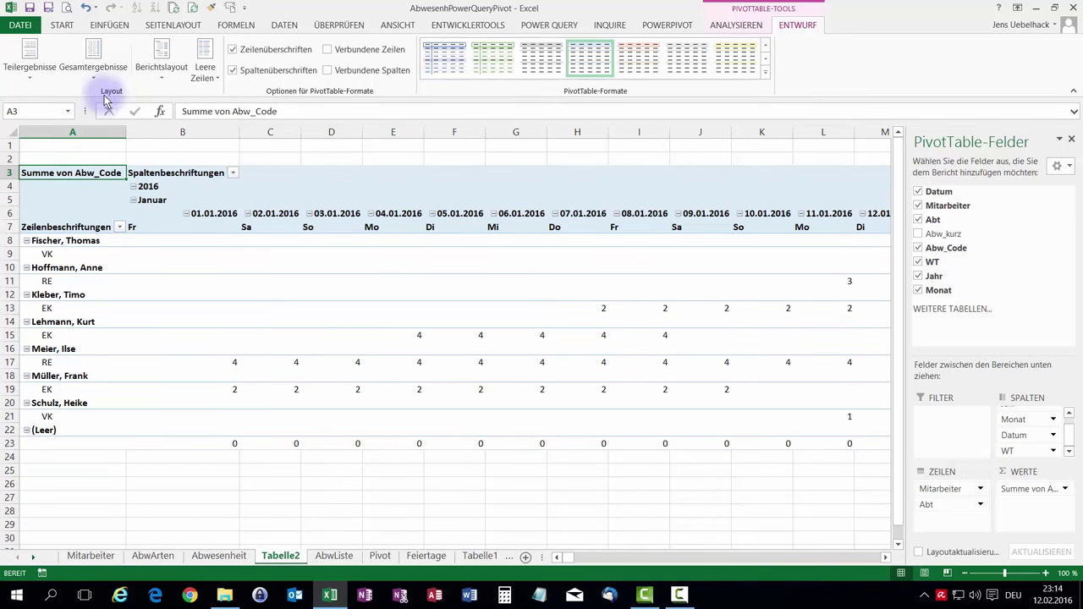
click(157, 75)
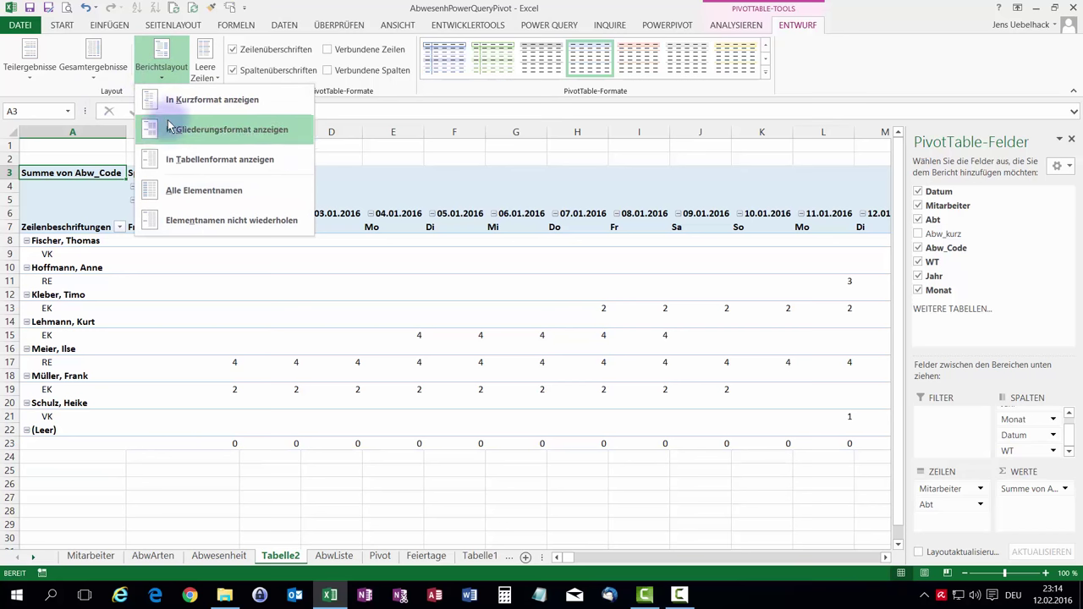
click(182, 159)
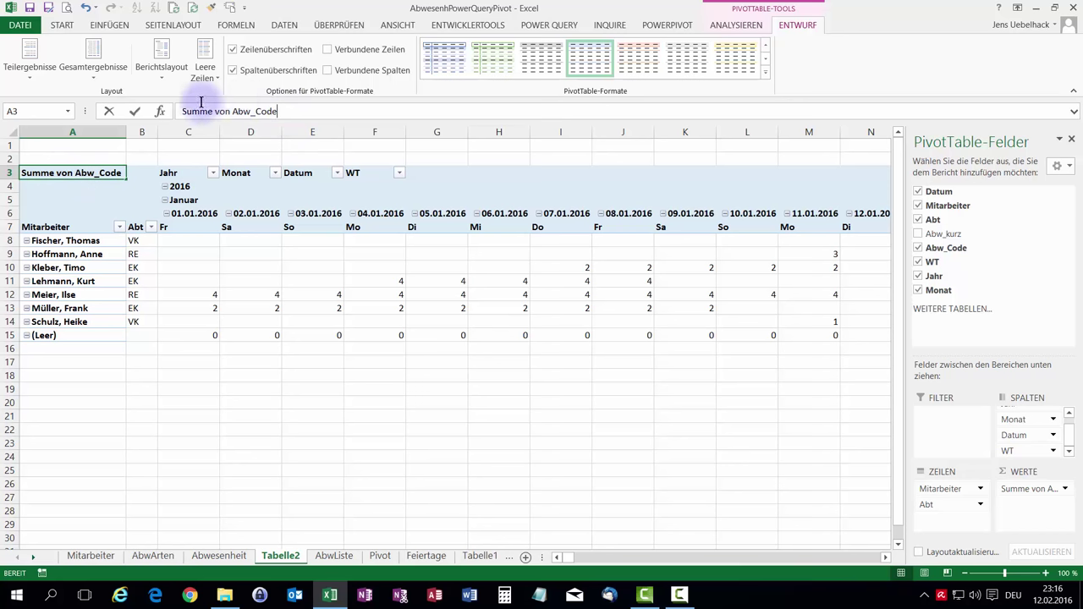
Rename the pivot's value header in A3 to 'Abwesenheiten'
drag(278, 111, 179, 111)
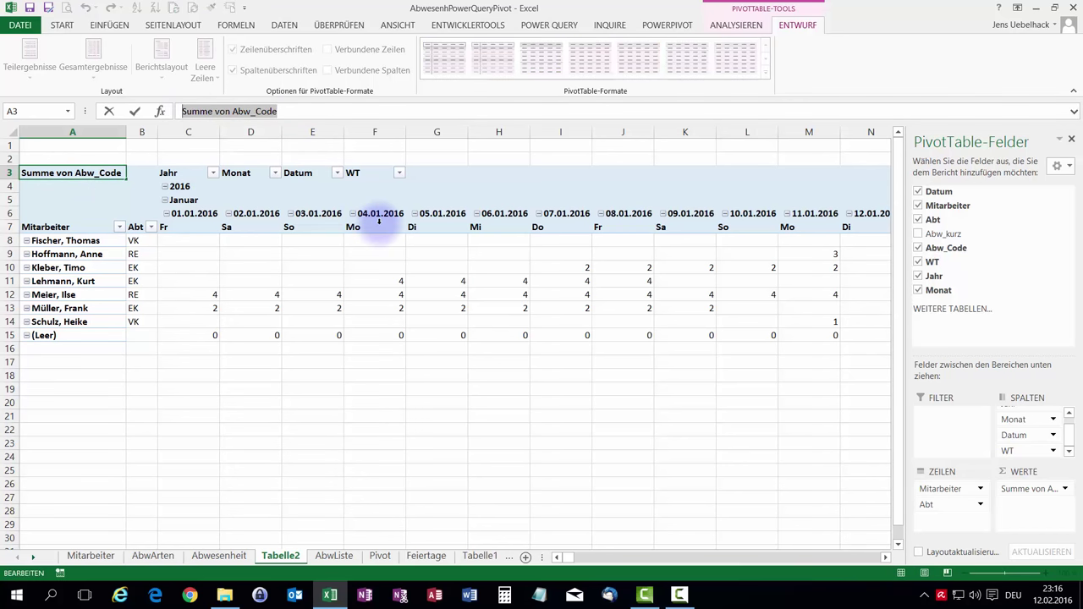
text(Abwesenheiten)
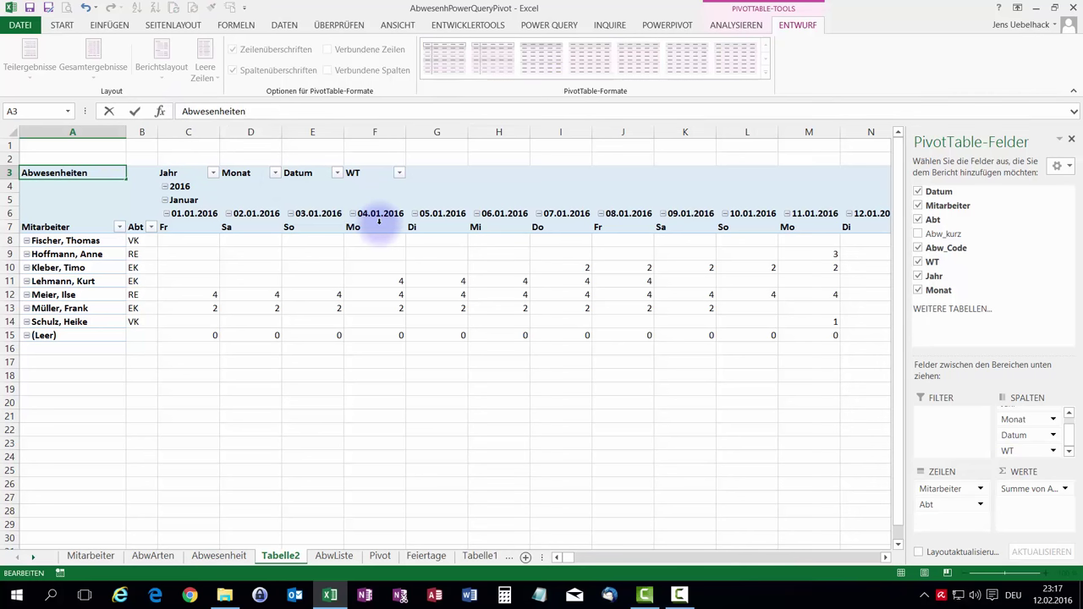
key(Return)
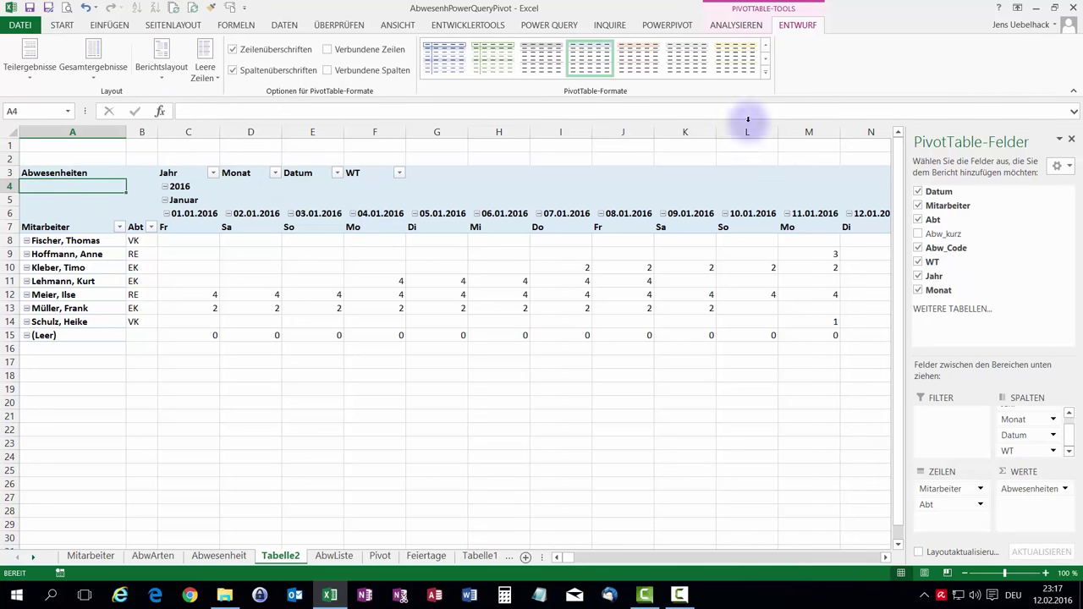
Hide the pivot's +/- buttons and field header labels
click(736, 25)
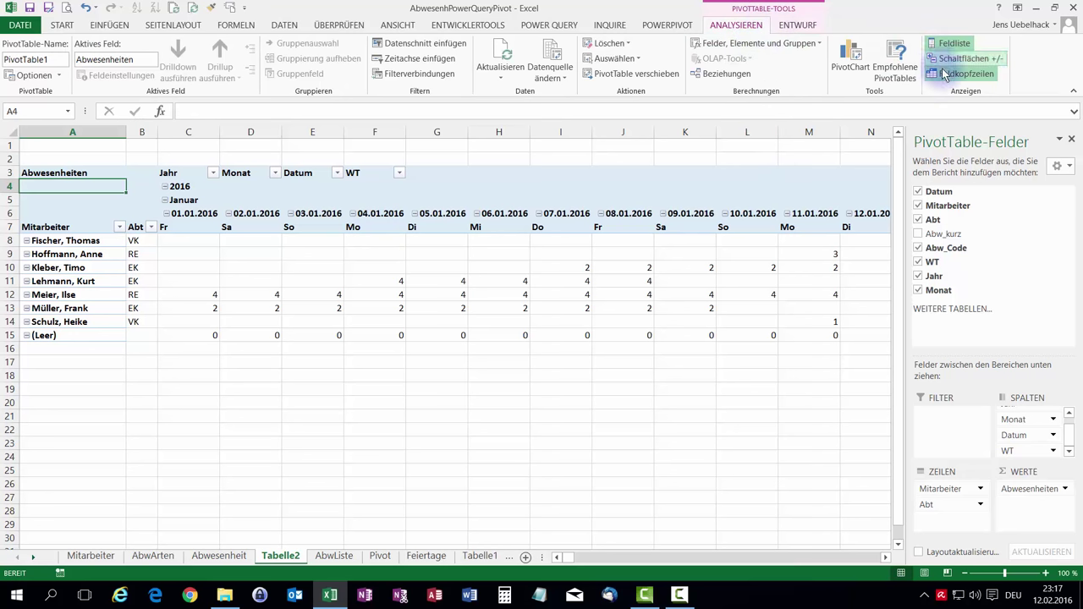
click(976, 60)
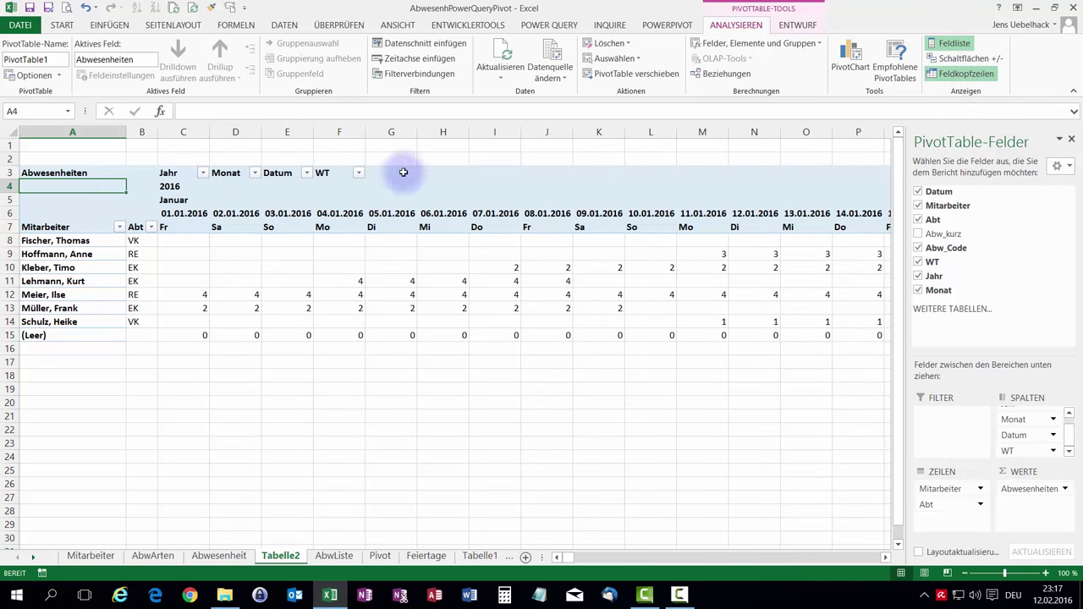
click(954, 76)
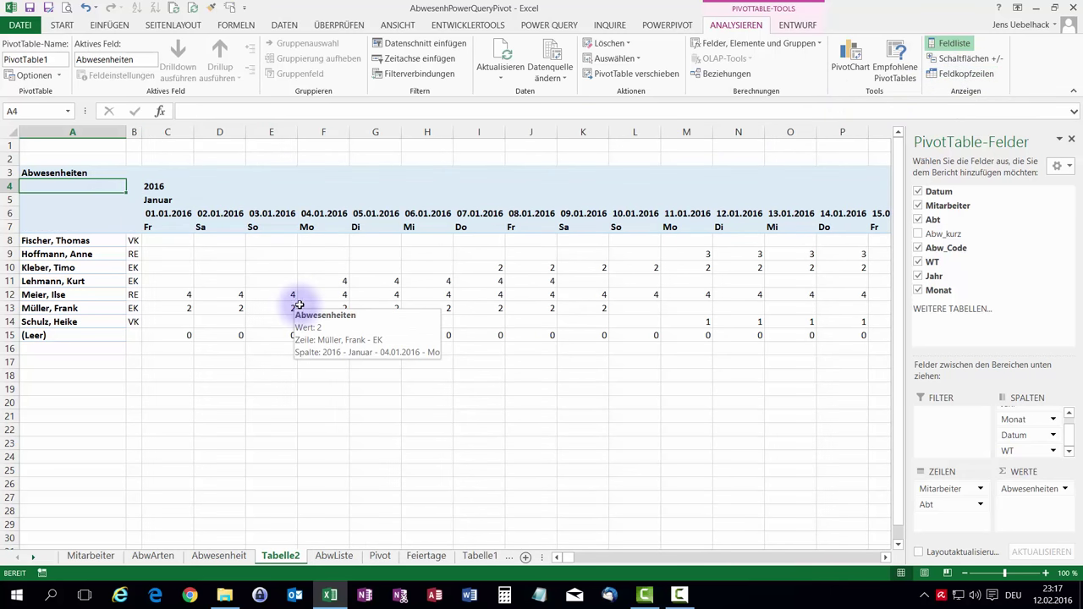
mouse_move(270, 240)
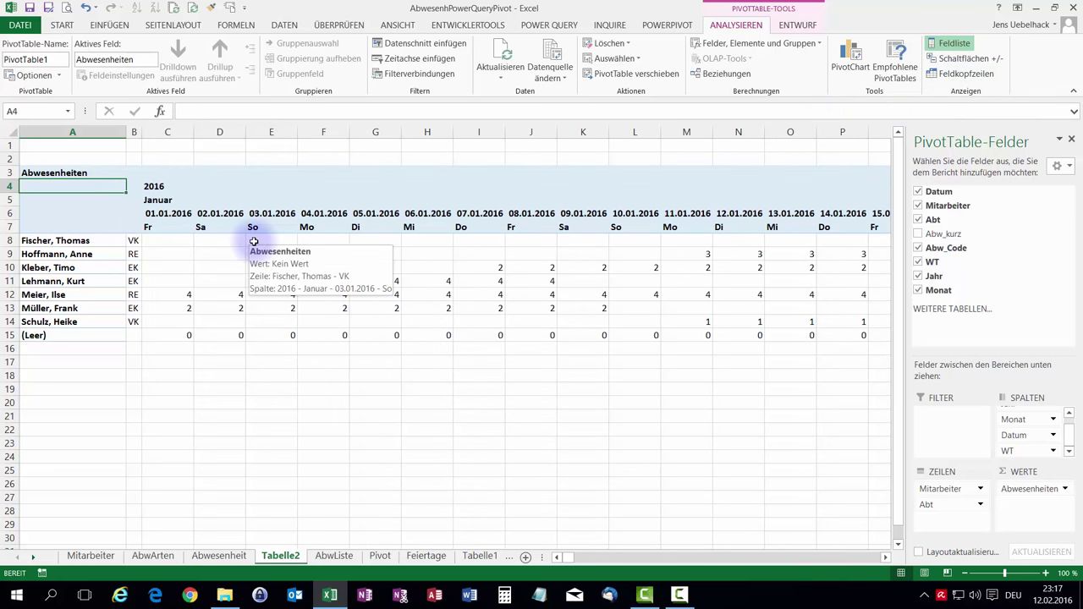
Merge and centre pivot labels, disable column autofit on refresh, and open Datum's field settings
click(35, 76)
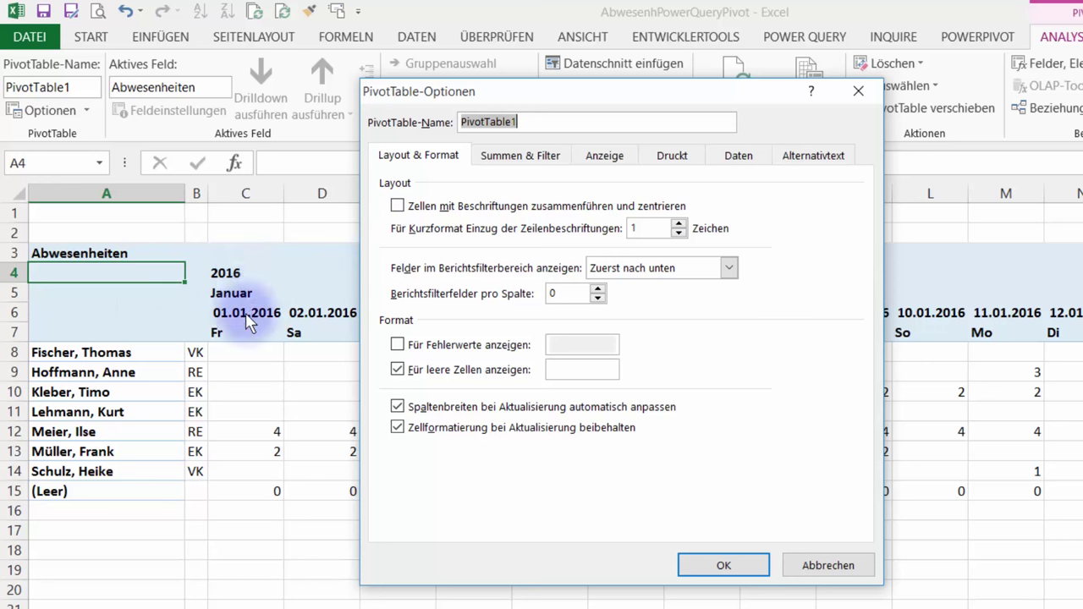
click(396, 205)
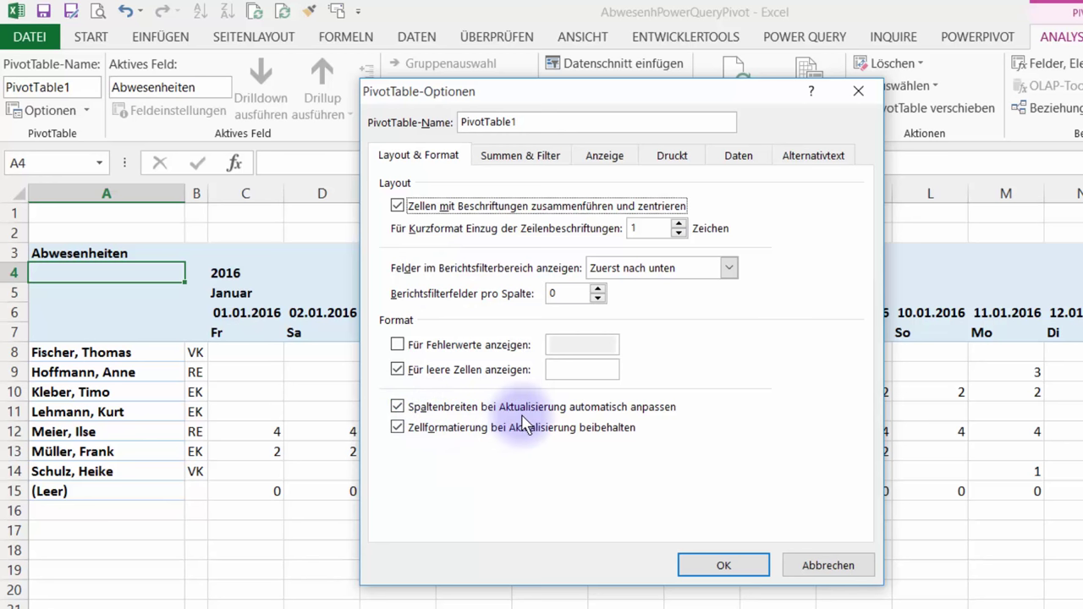
click(397, 407)
key(Return)
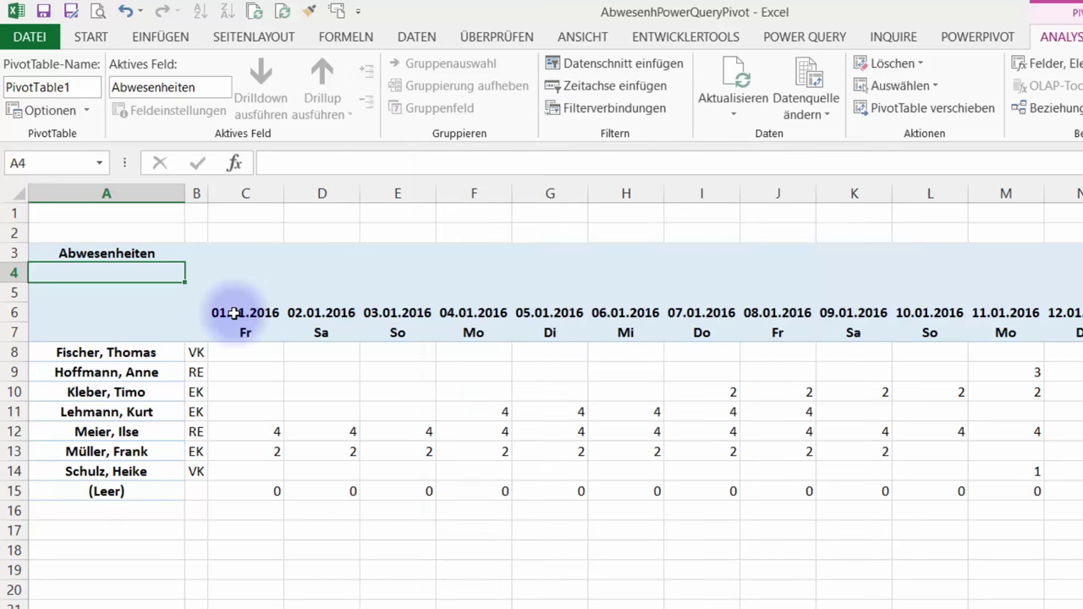
click(222, 306)
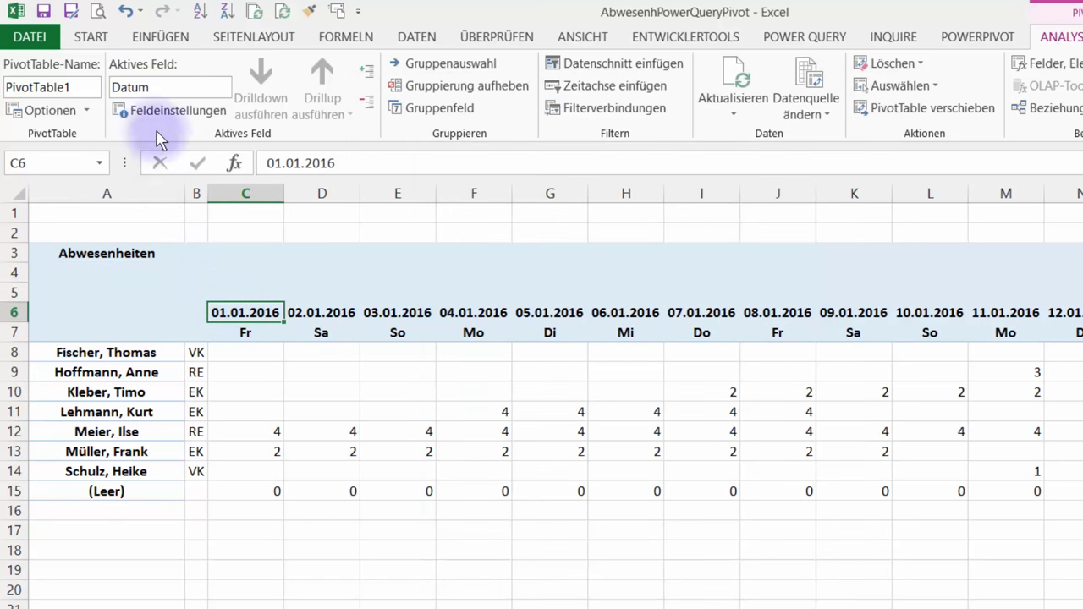
click(150, 113)
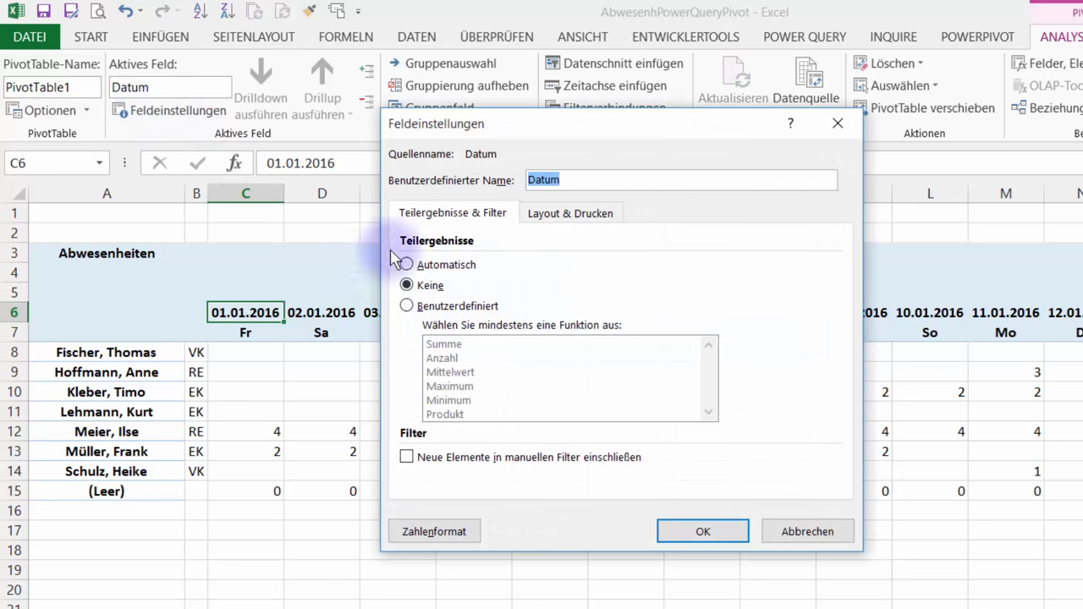
Give the Datum field custom number format TT so headers show 01, 02, 03
click(409, 533)
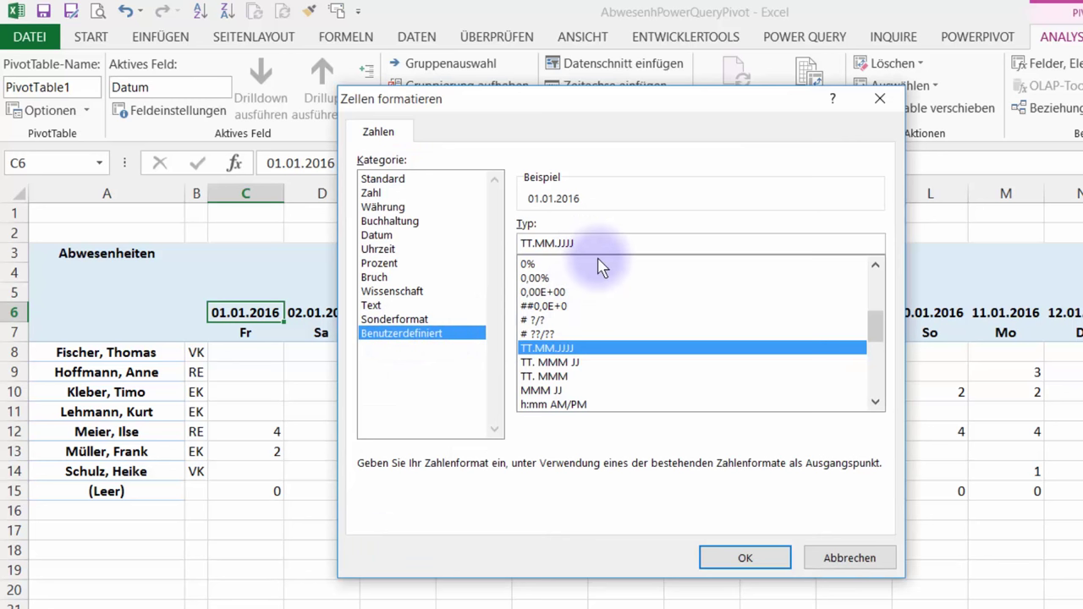
key(BackSpace)
key(BackSpace)
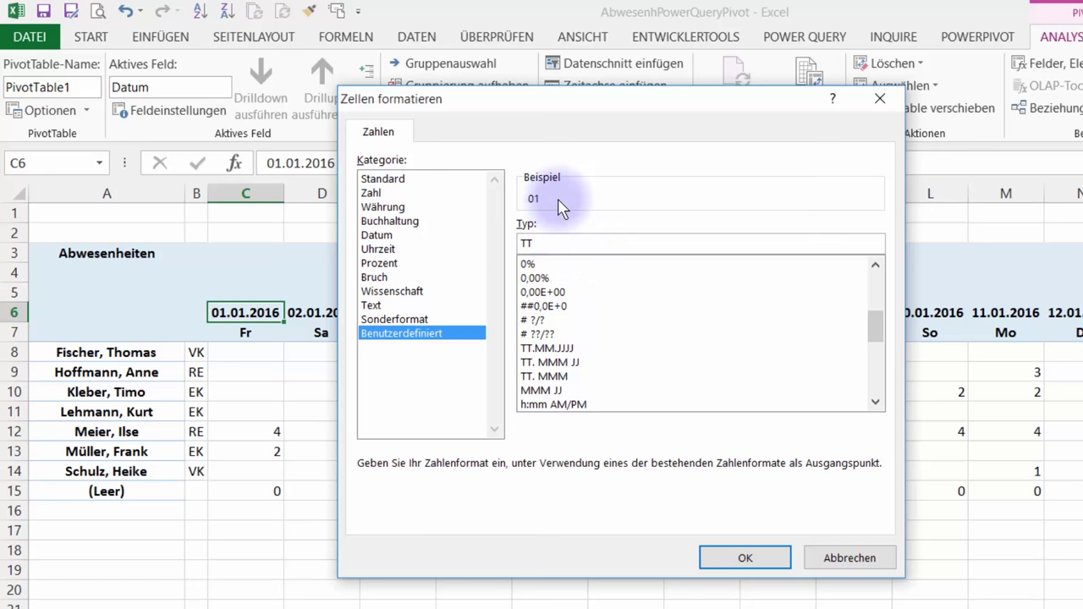
click(726, 558)
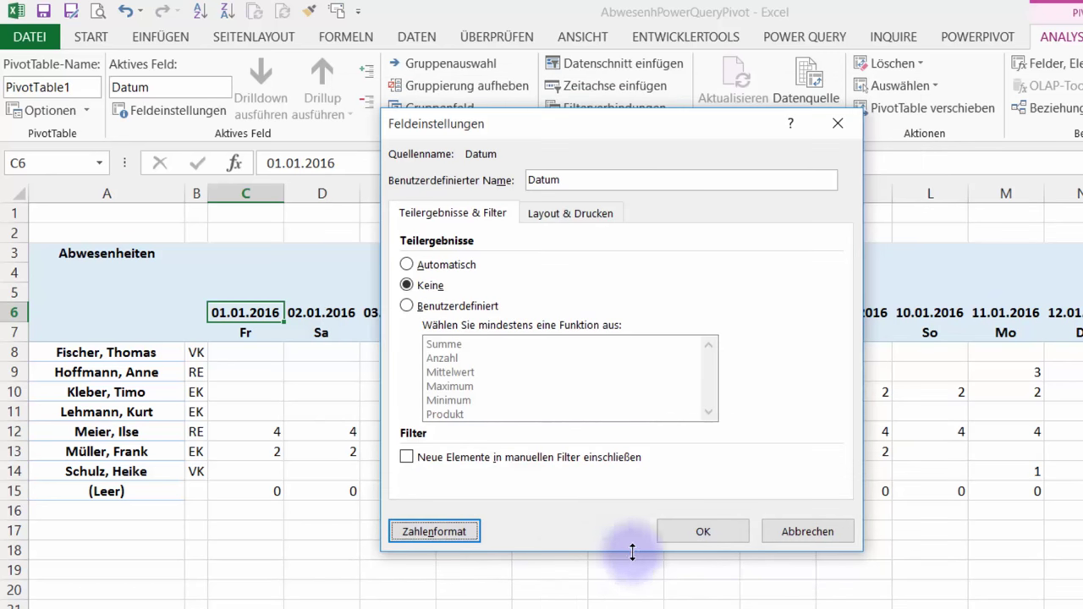
click(698, 533)
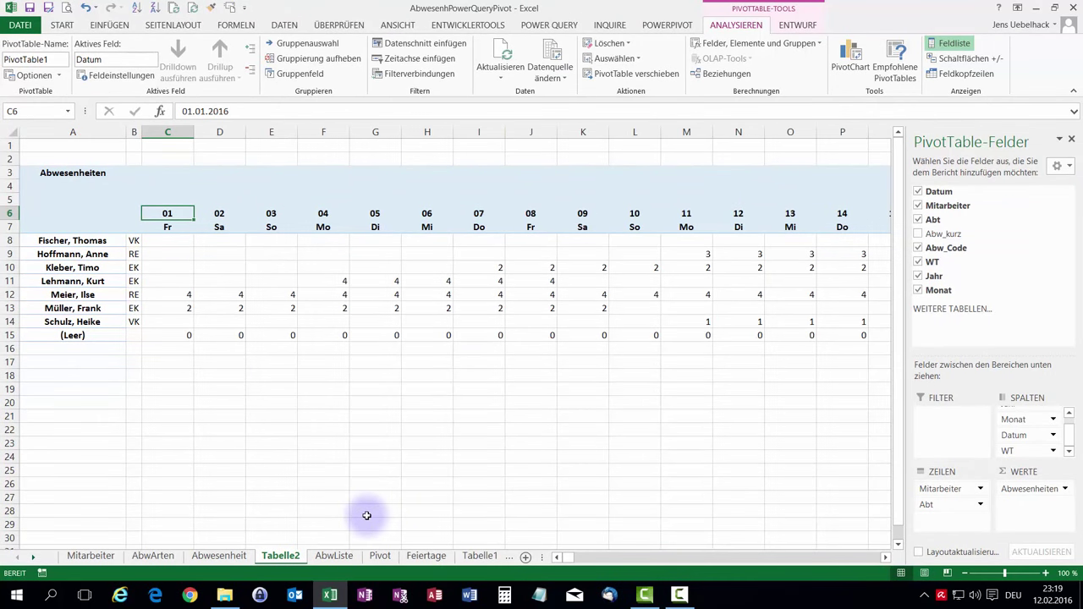
click(1072, 139)
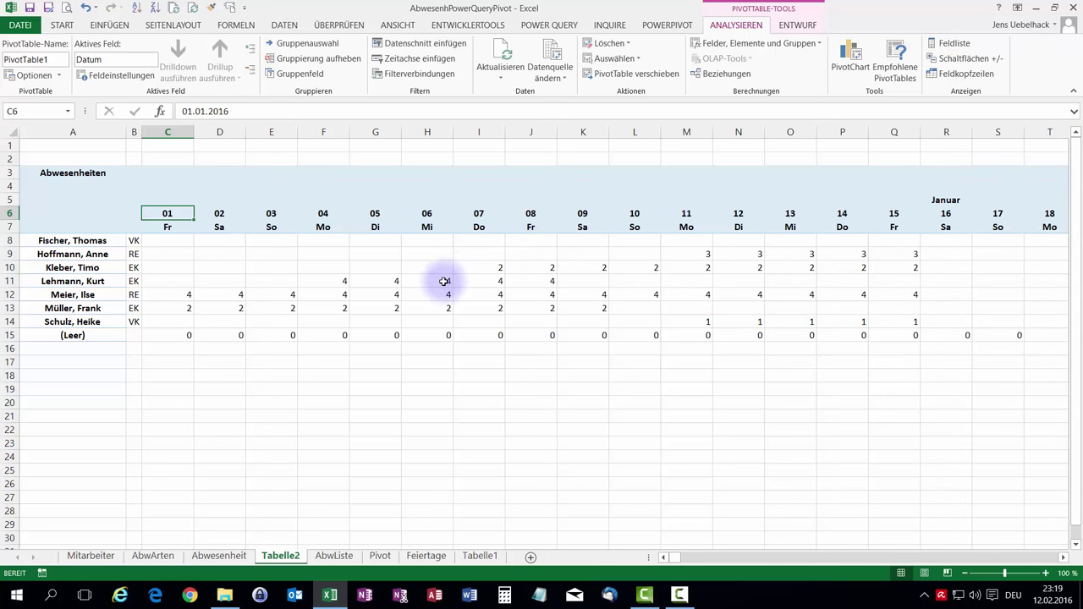
Apply the custom Abwesenheiten PivotTable style and review its settings before confirming
click(798, 27)
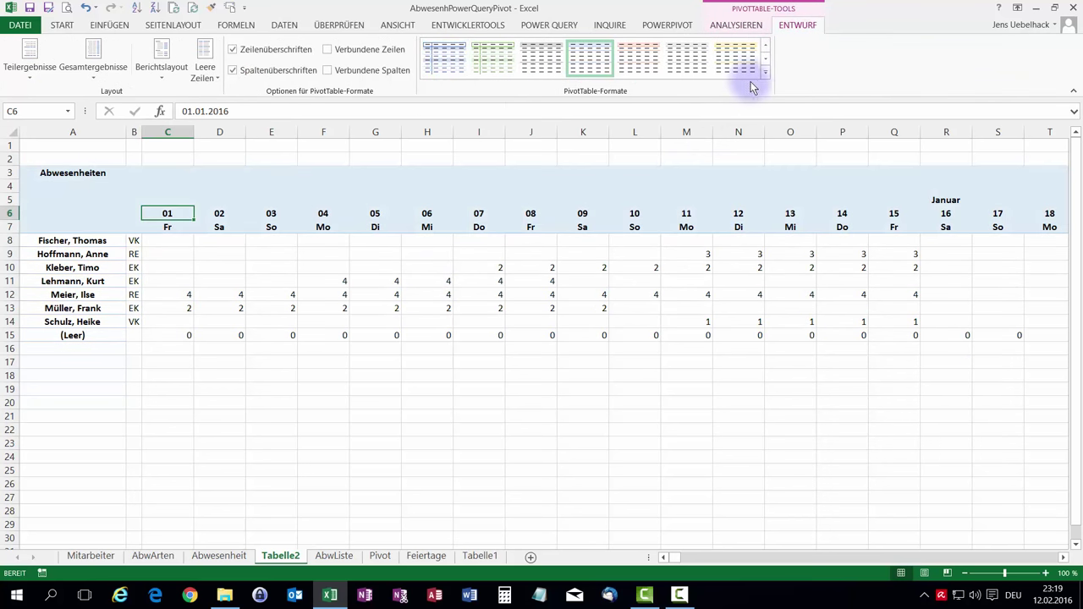
click(768, 75)
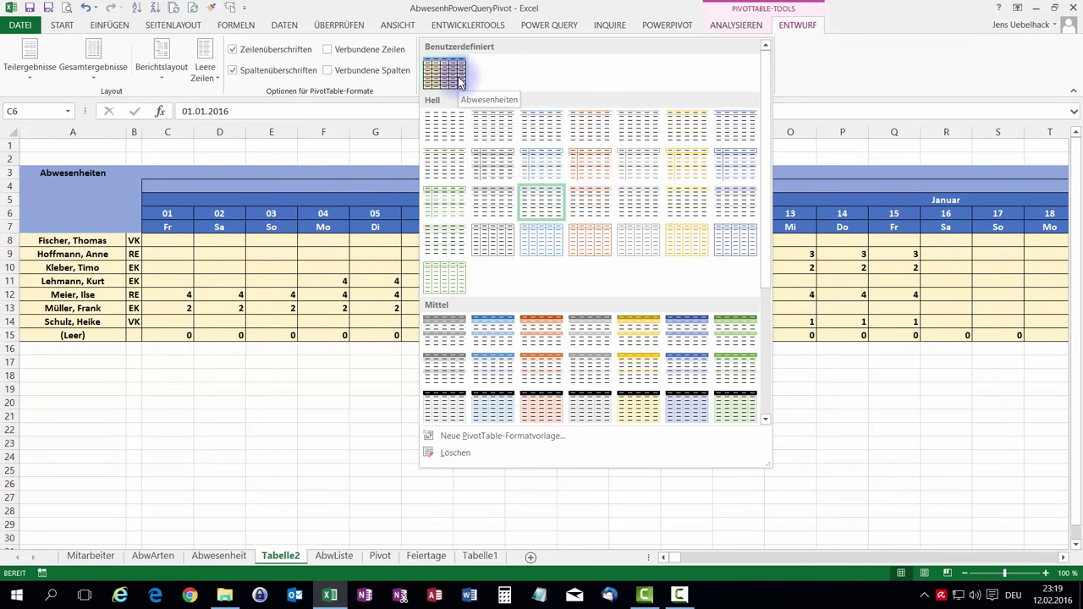
click(457, 76)
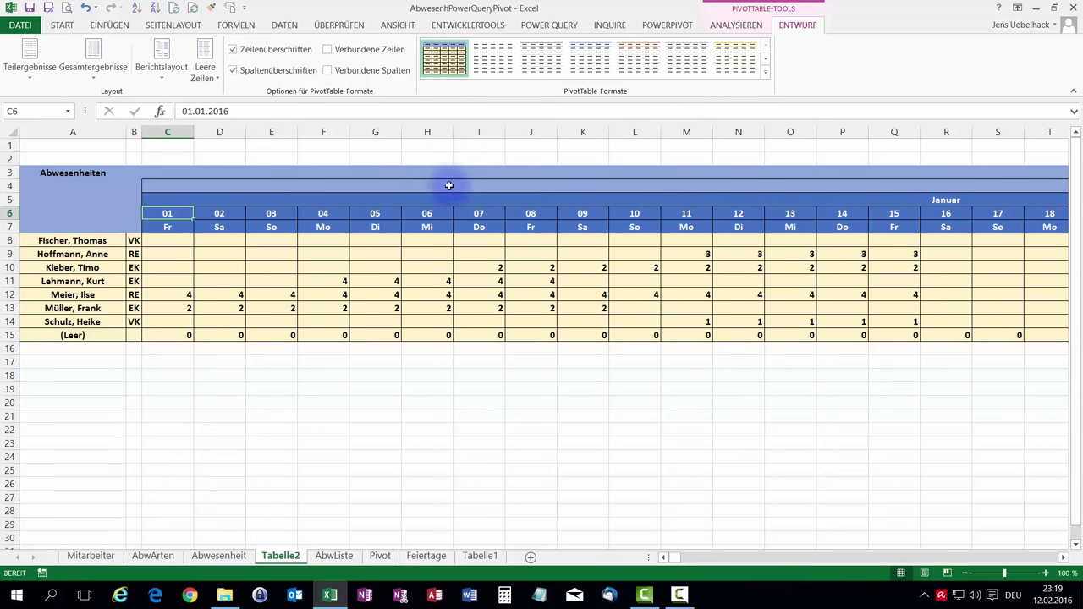
right_click(468, 62)
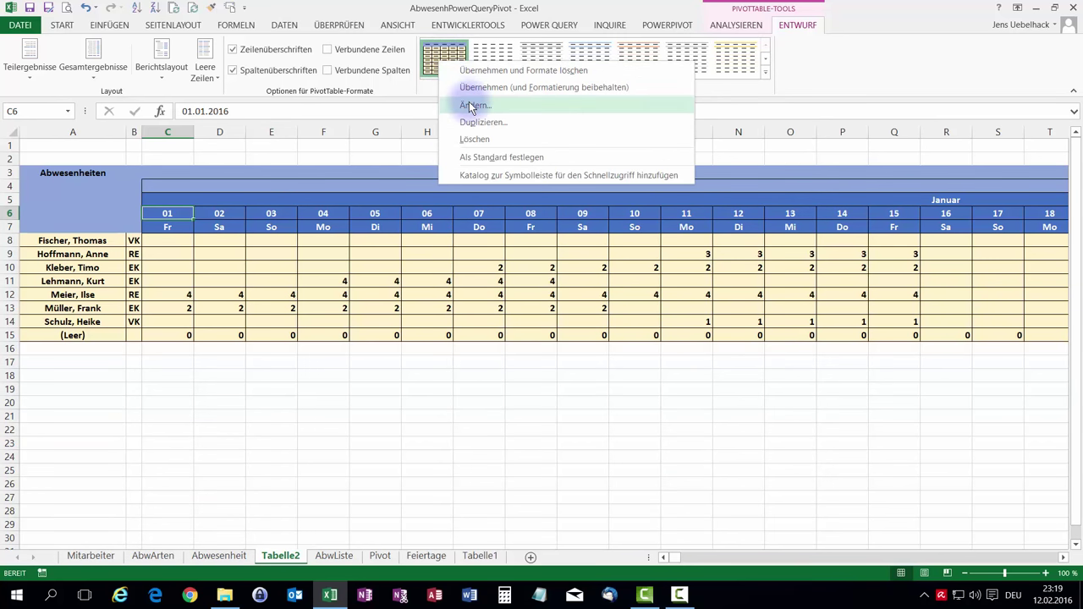
click(471, 106)
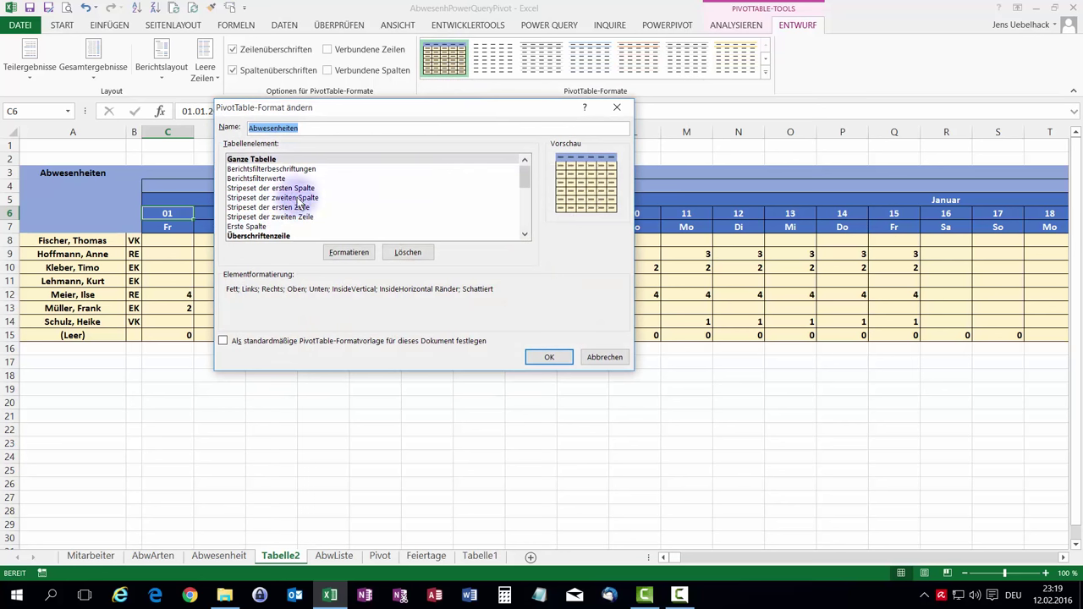
scroll(342, 191, down, 3)
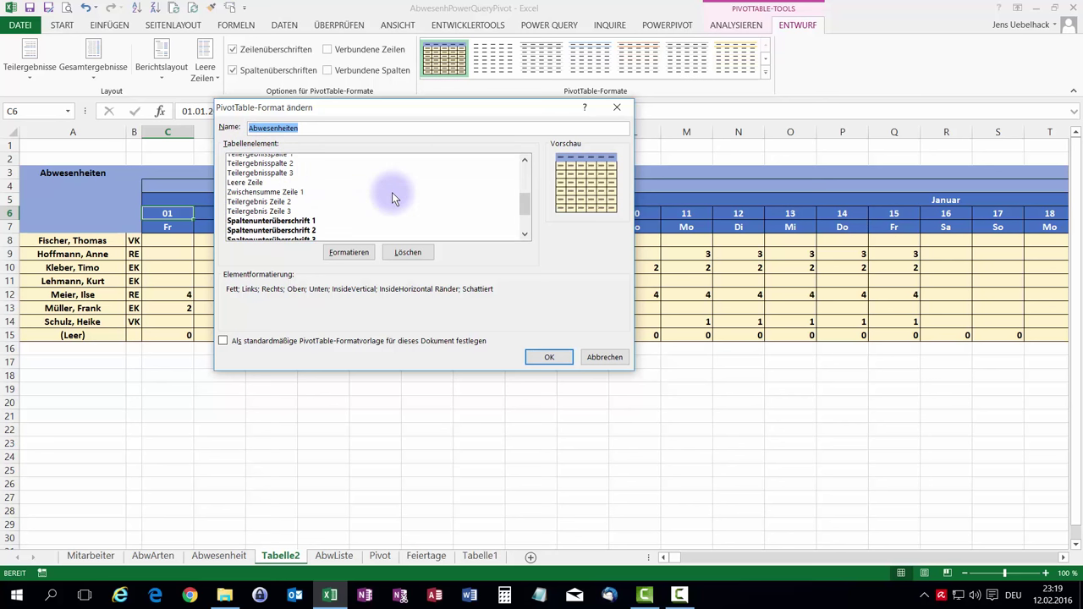
click(553, 359)
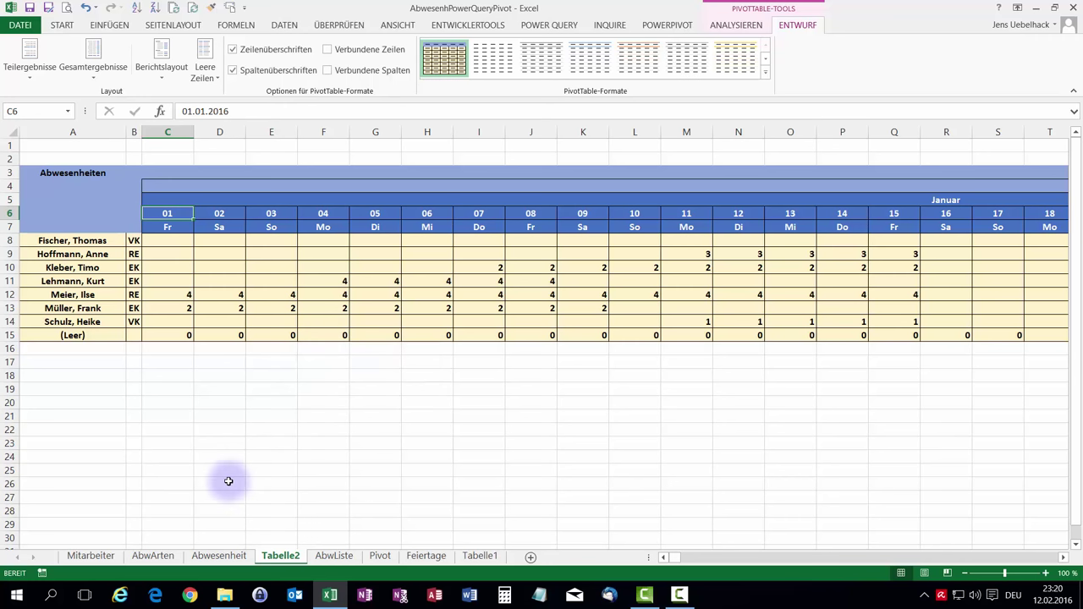
click(222, 557)
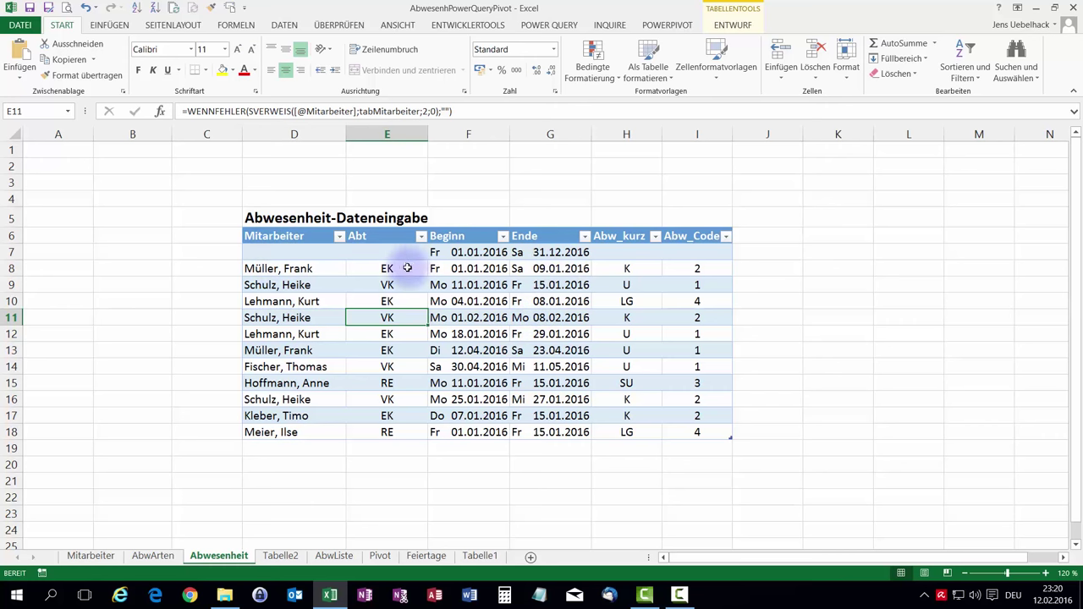
click(280, 556)
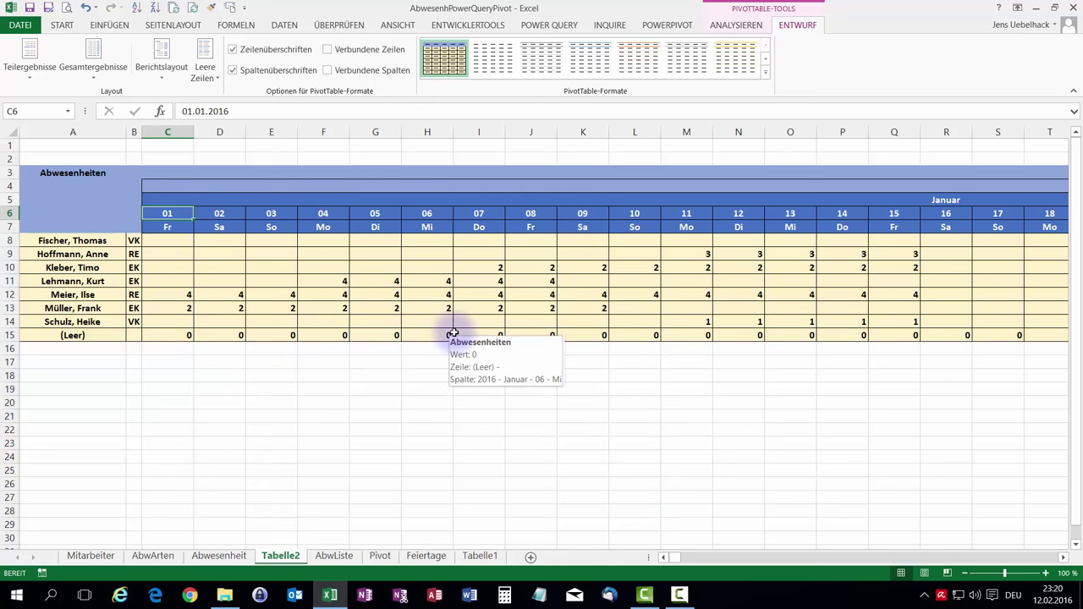
click(13, 28)
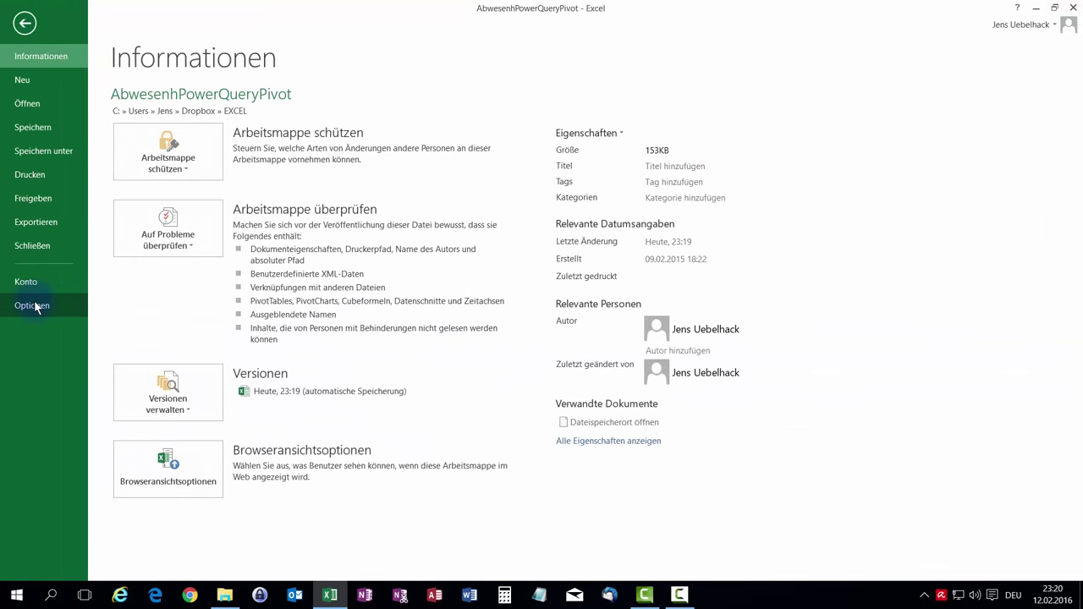
Turn off 'In Zellen mit Nullwert eine Null anzeigen' for Tabelle2 in the advanced Excel options
click(35, 306)
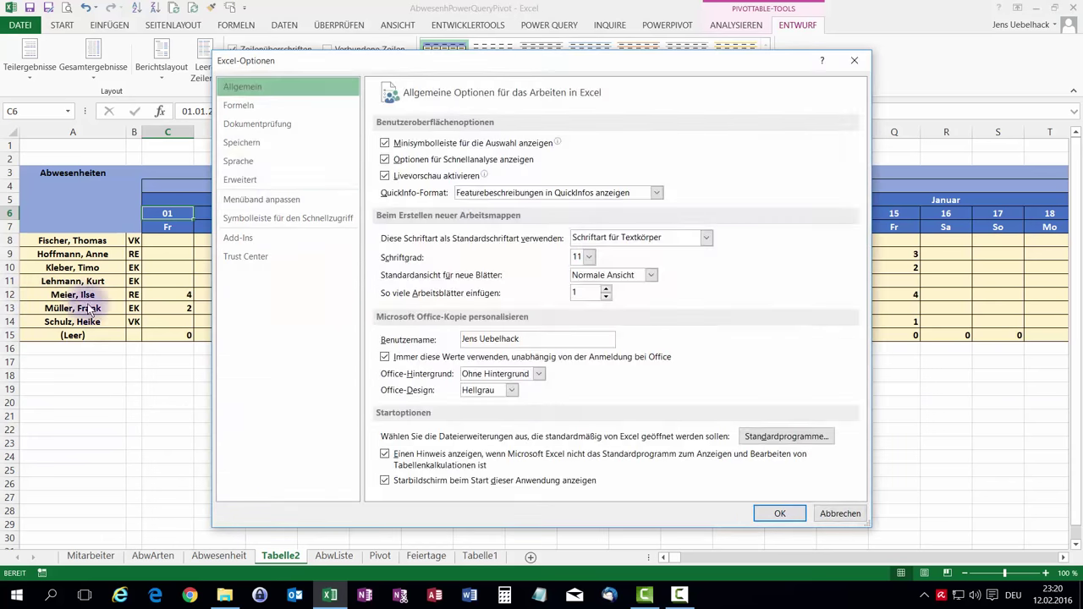
click(292, 180)
scroll(740, 214, down, 1)
scroll(741, 214, down, 5)
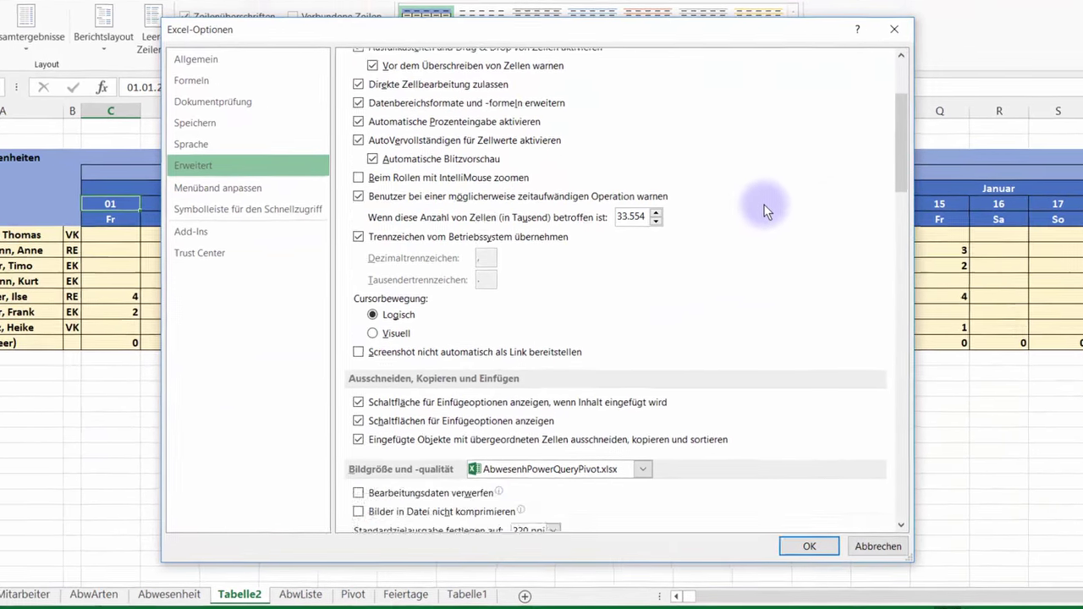
scroll(795, 194, down, 3)
scroll(795, 193, down, 5)
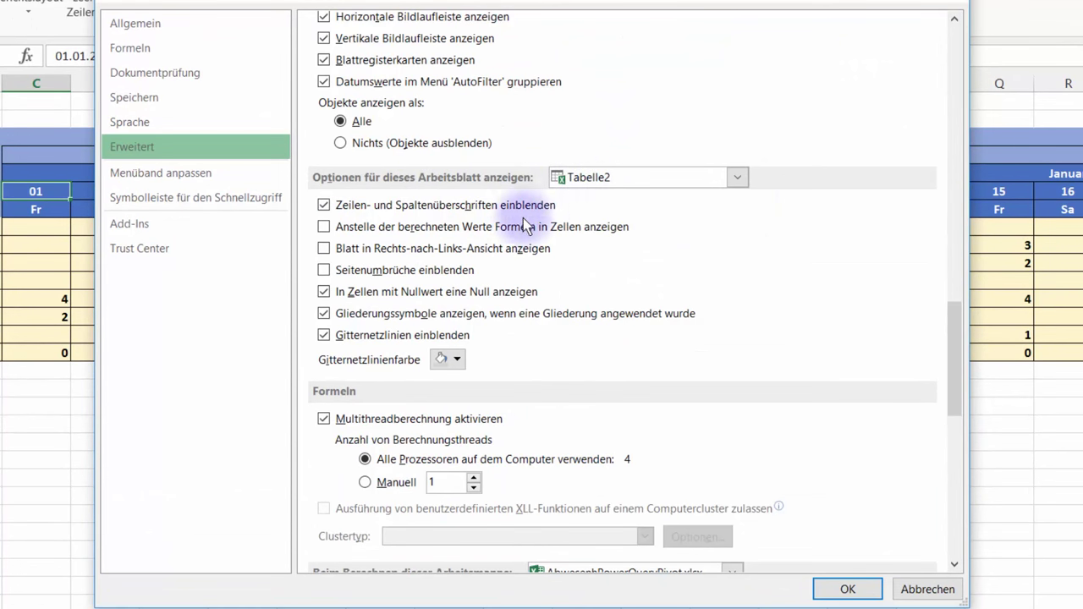
click(336, 296)
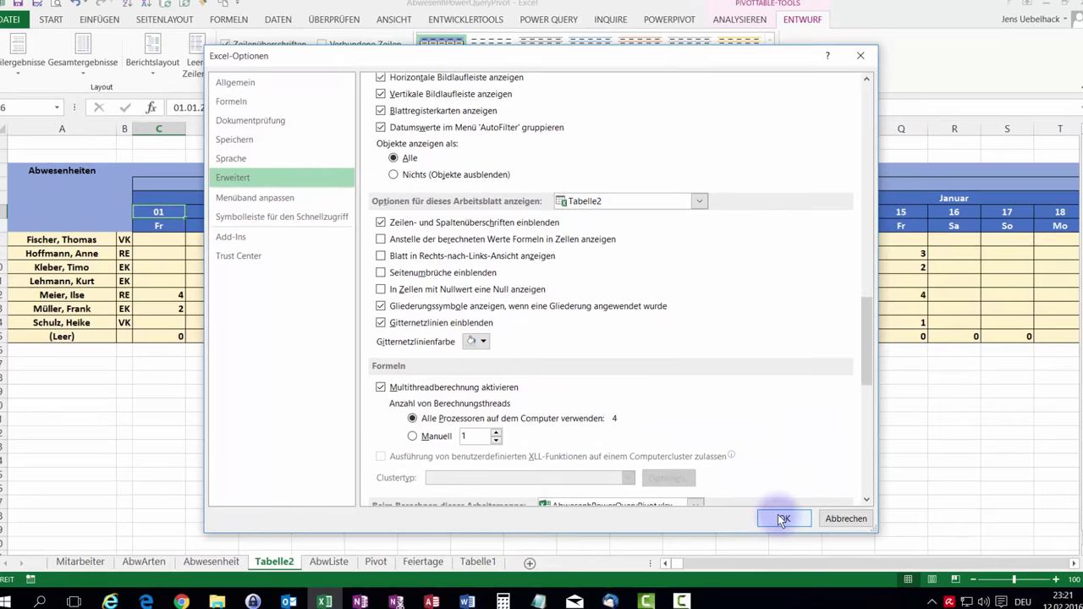
click(774, 517)
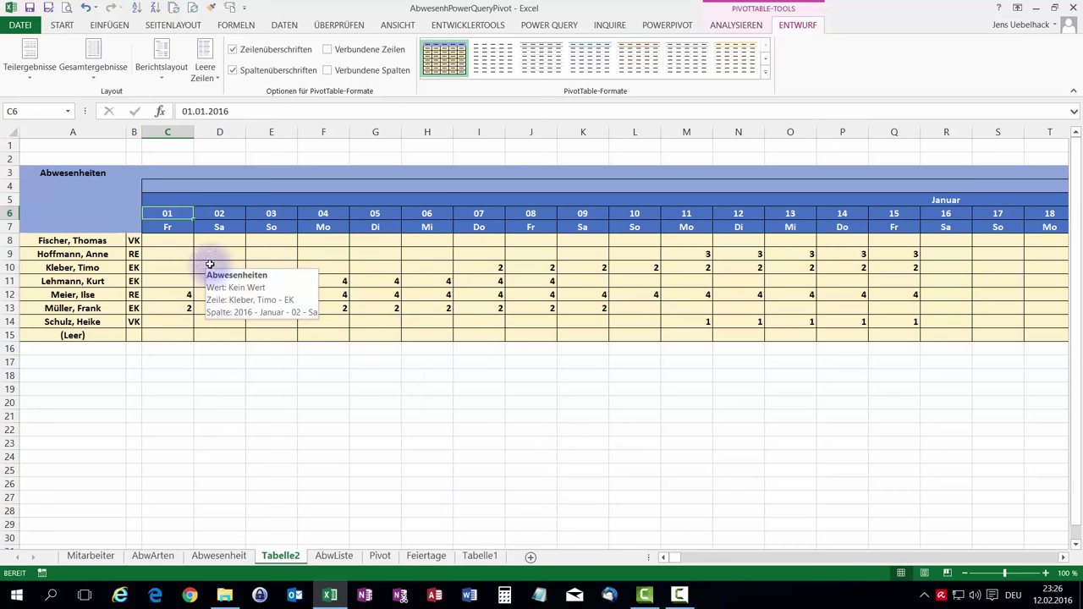
Narrow all columns to a uniform width, widen column A for names, and select C8
click(13, 132)
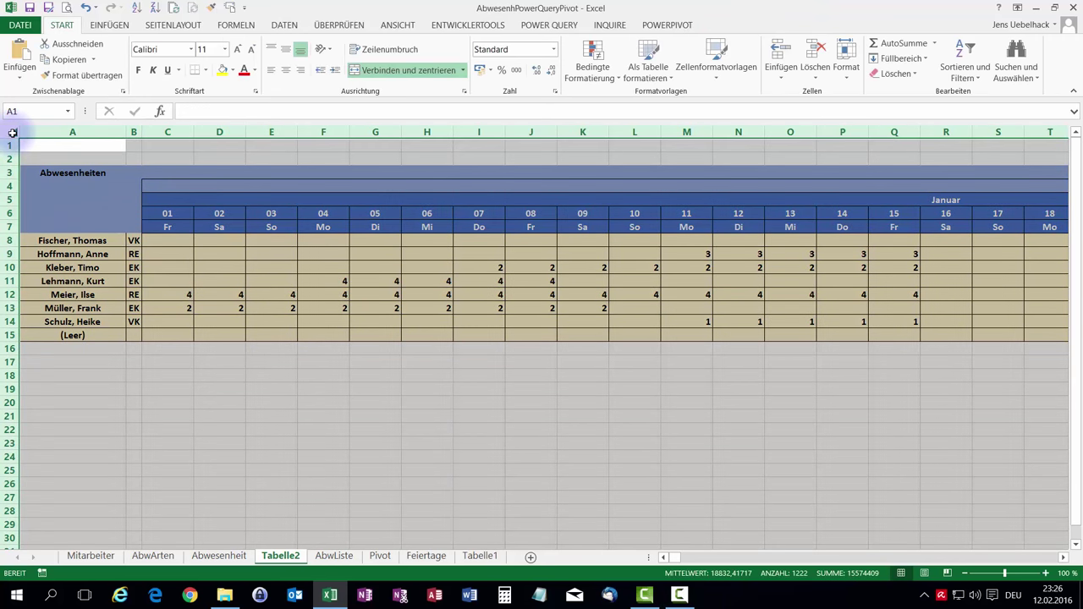
drag(193, 132, 166, 132)
click(34, 144)
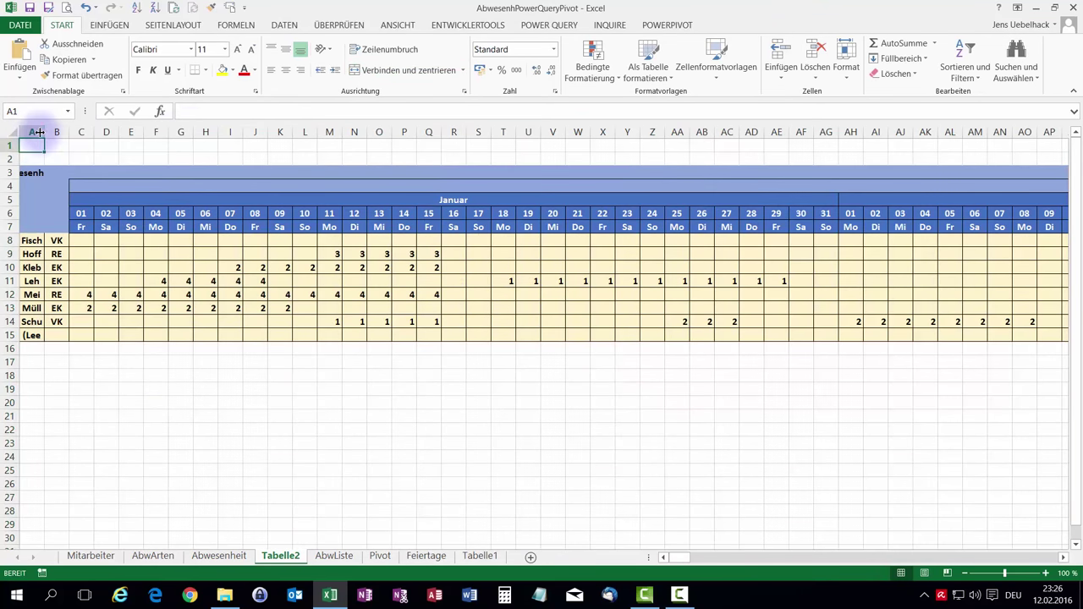
drag(43, 132, 123, 143)
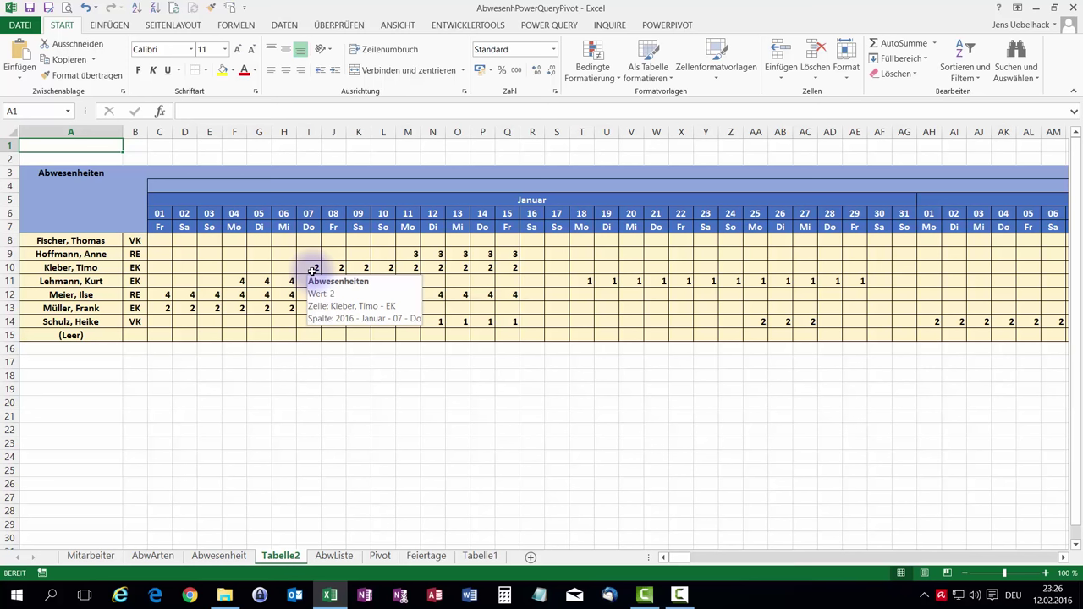
click(160, 244)
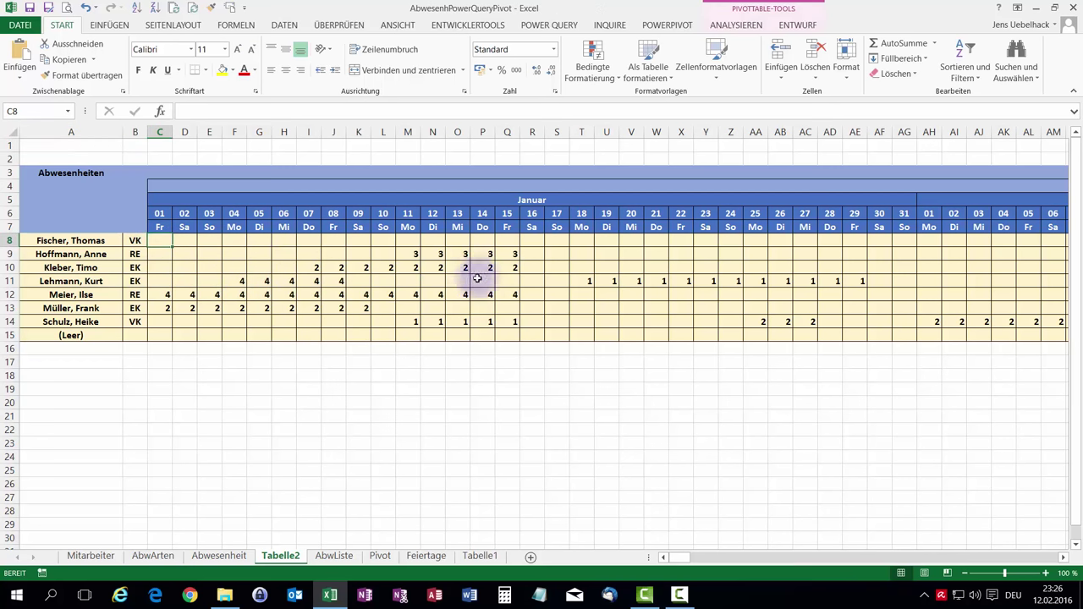
Create a conditional formatting rule for all Abwesenheiten values where the cell value equals 1
click(599, 78)
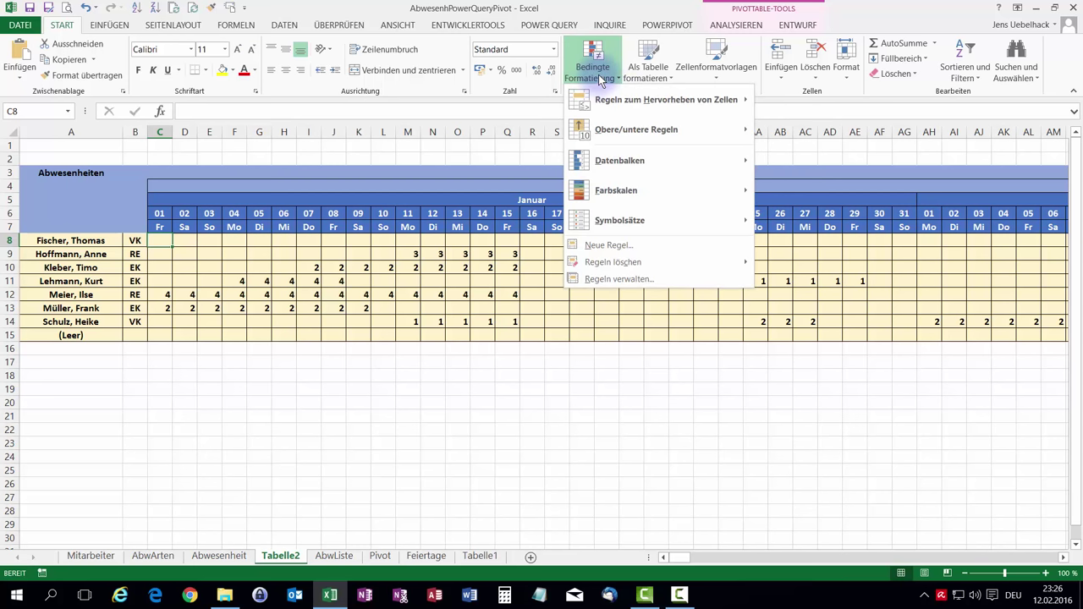
click(608, 244)
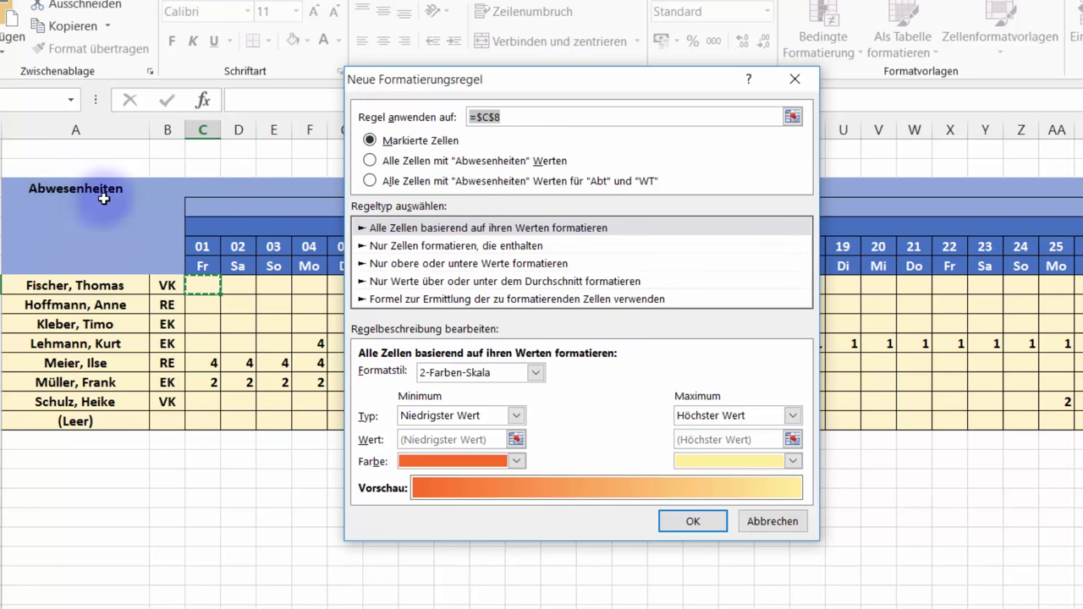
key(alt+w)
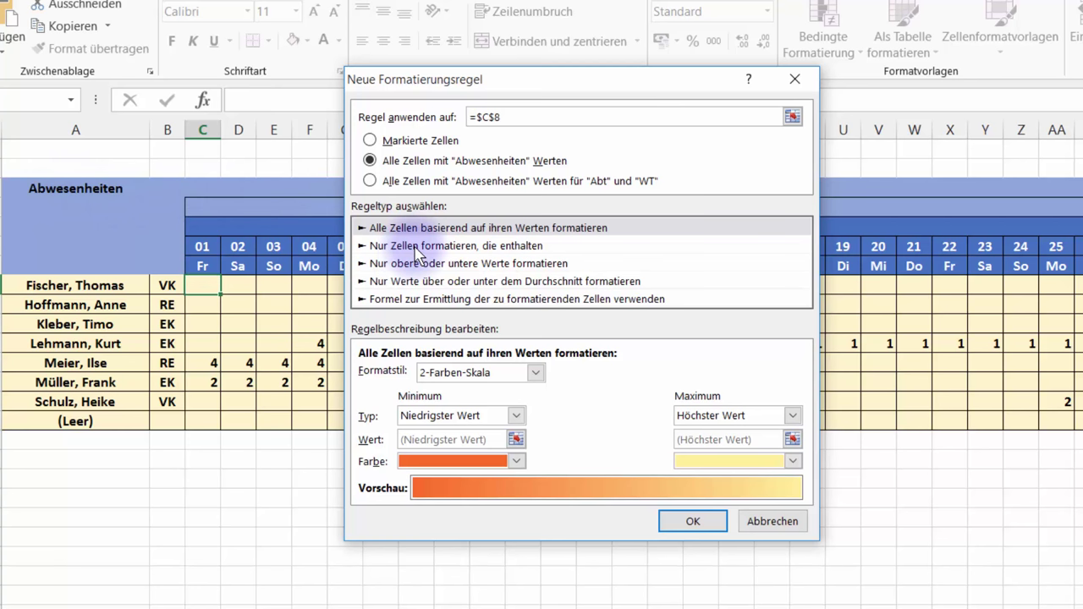
click(416, 250)
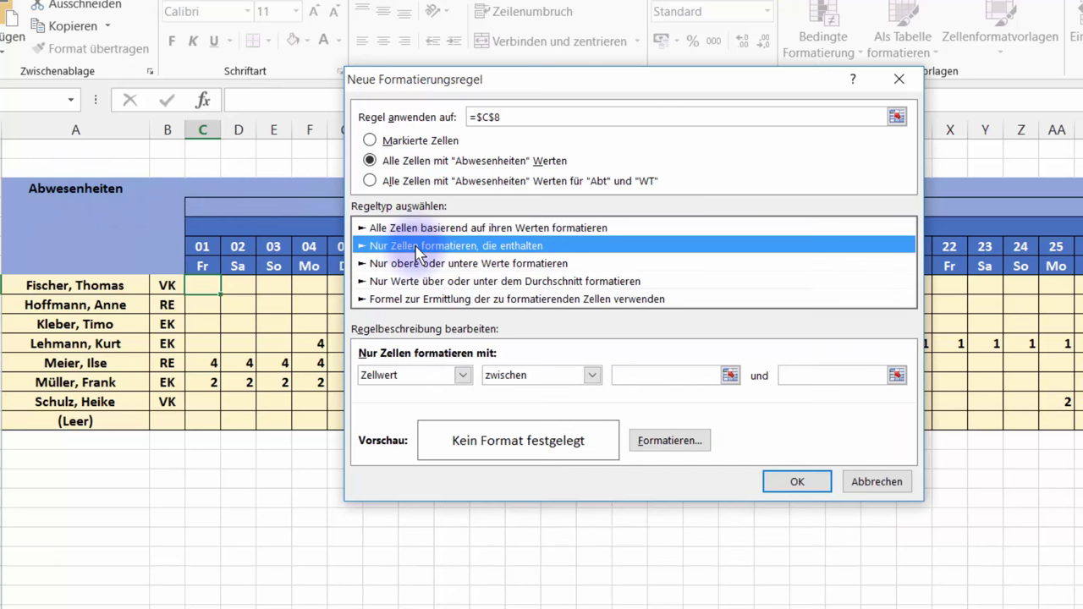
click(591, 375)
click(499, 418)
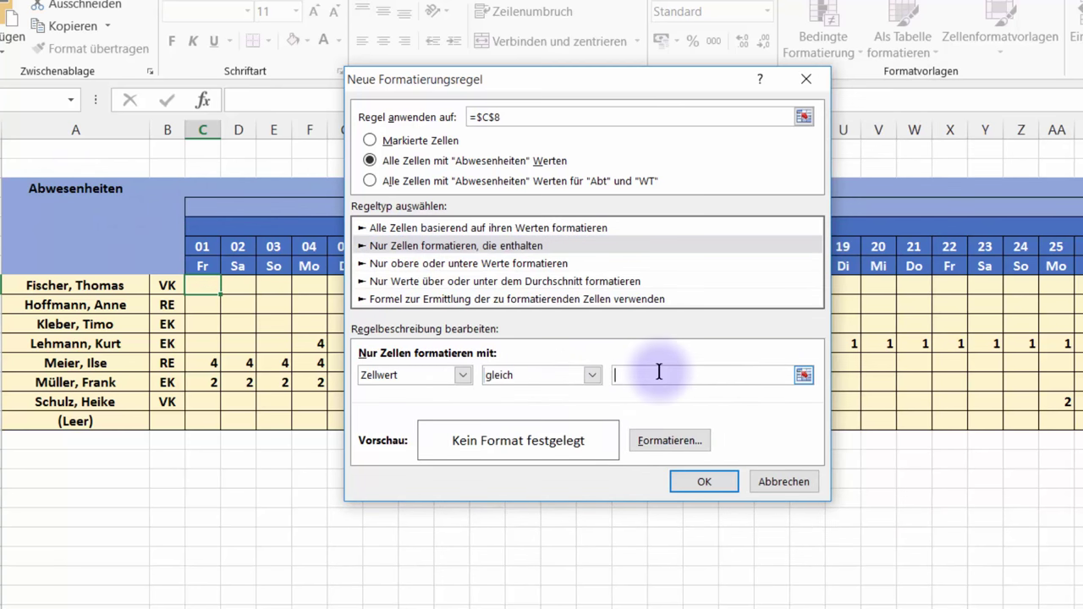
text(1)
Format matching cells with custom number format "U" and a gold fill, then apply the rule
click(643, 440)
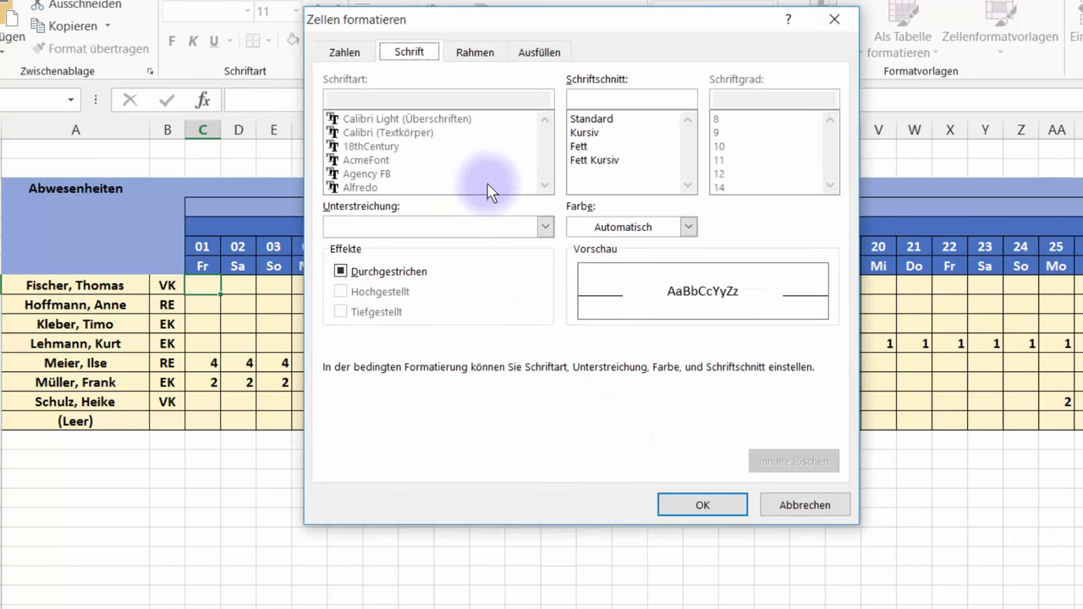
click(345, 52)
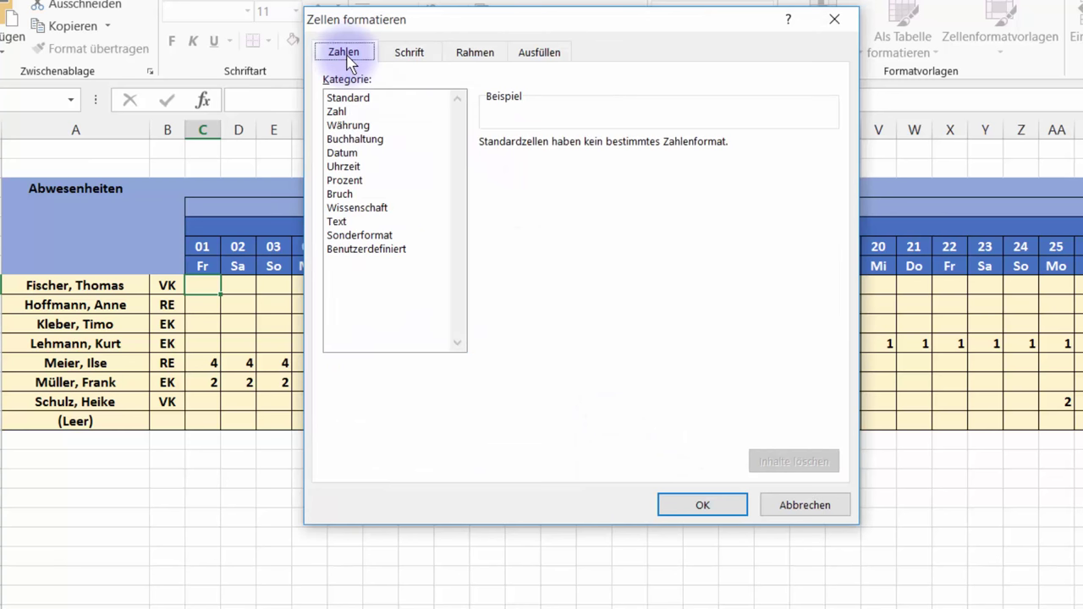
click(391, 249)
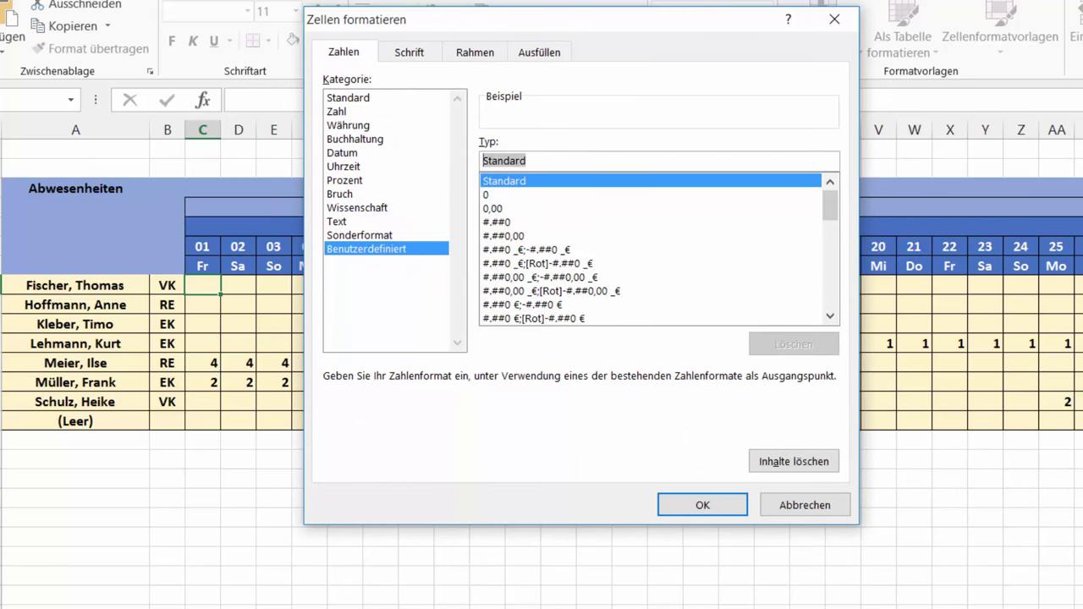
text("U)
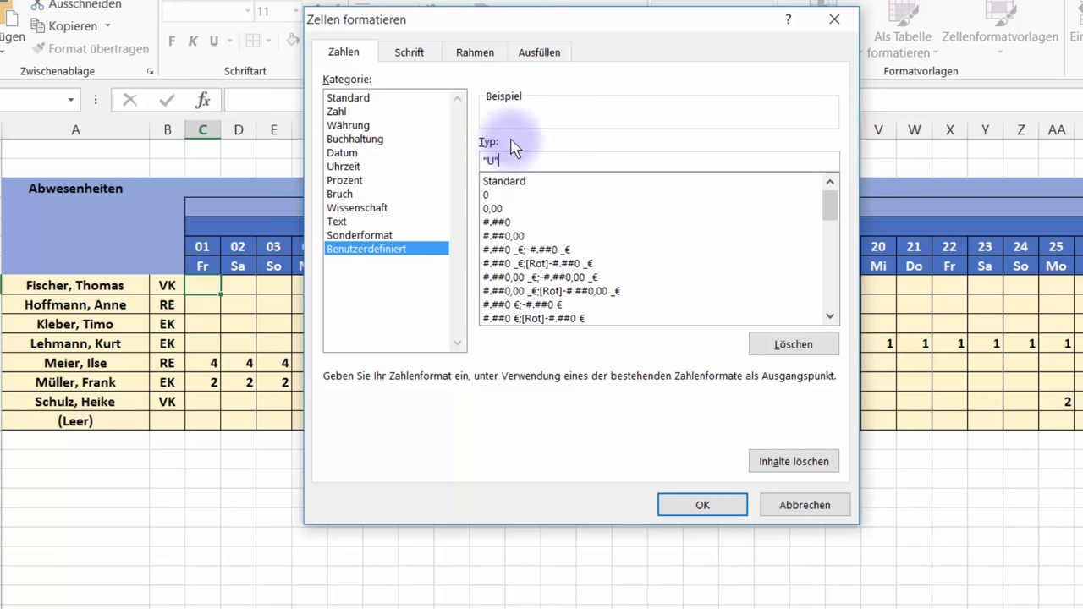
click(538, 55)
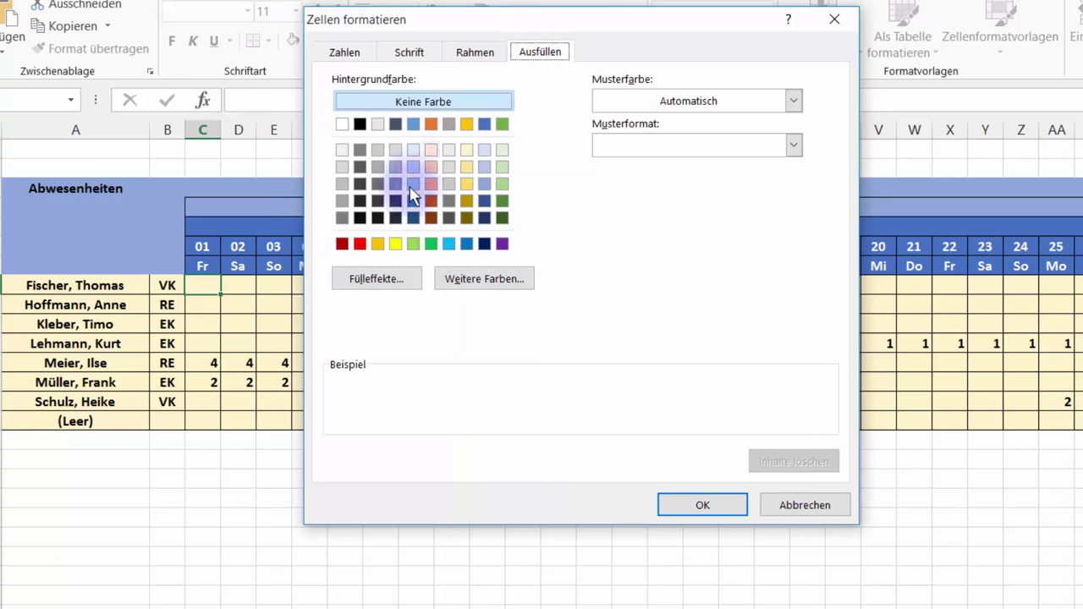
click(378, 243)
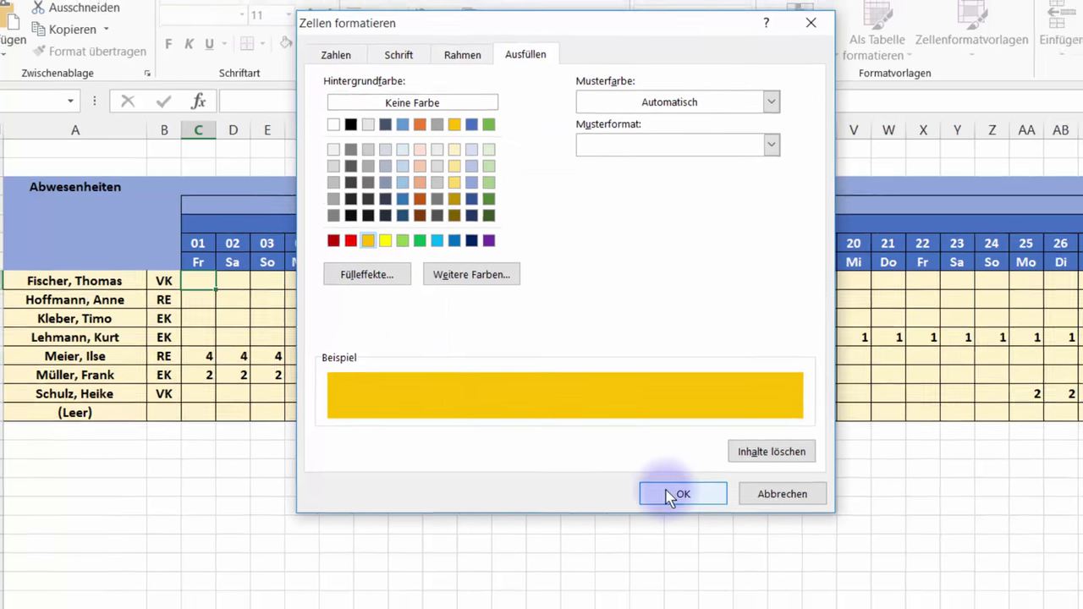
click(669, 496)
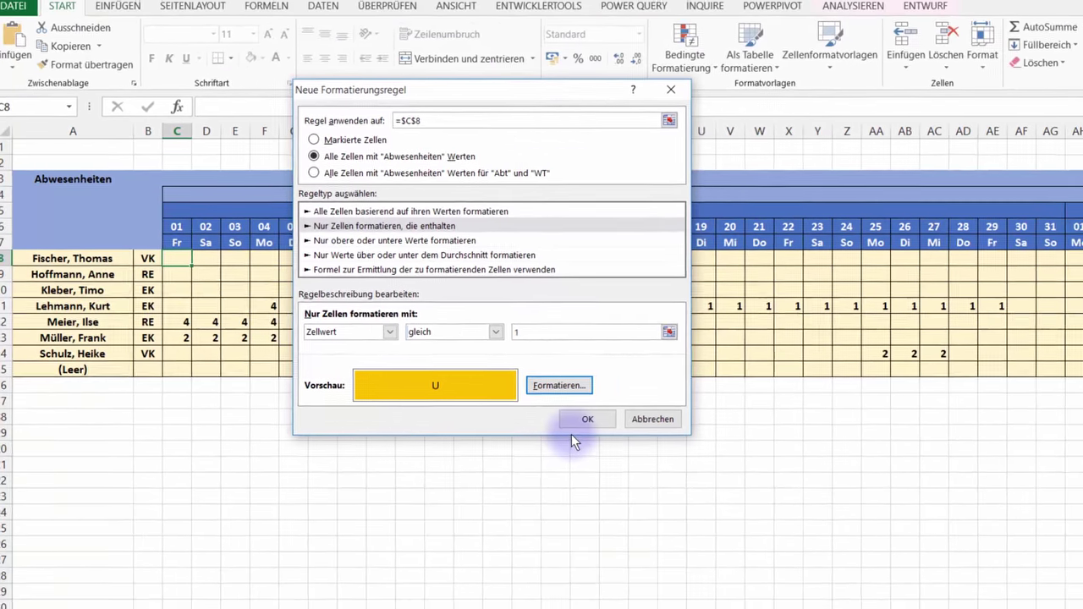
click(507, 377)
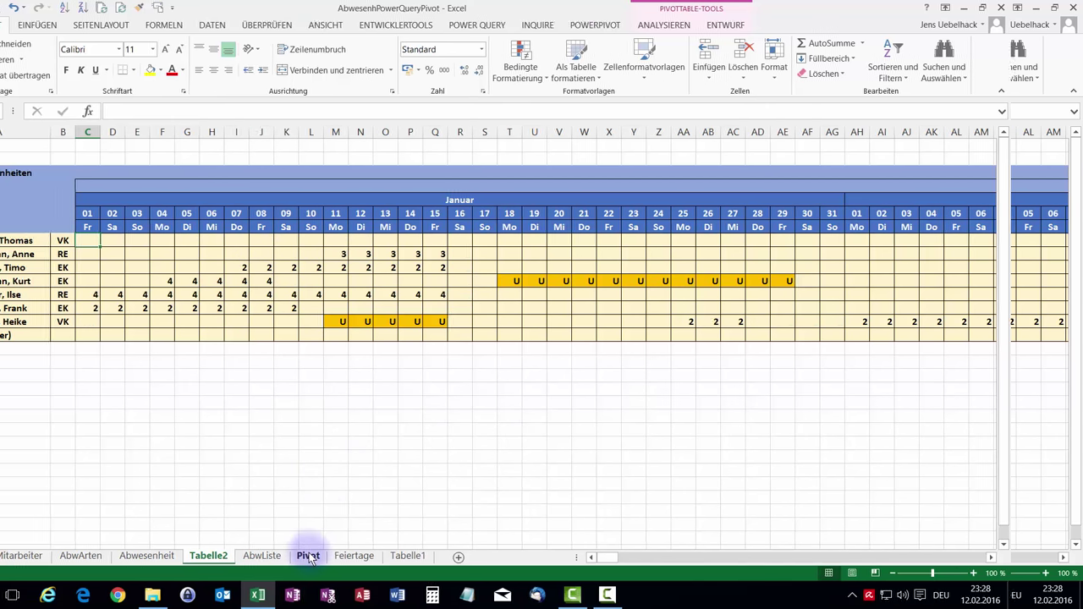
Review the Pivot calendar and the Feiertage holiday list, then open conditional formatting on Pivot
click(309, 557)
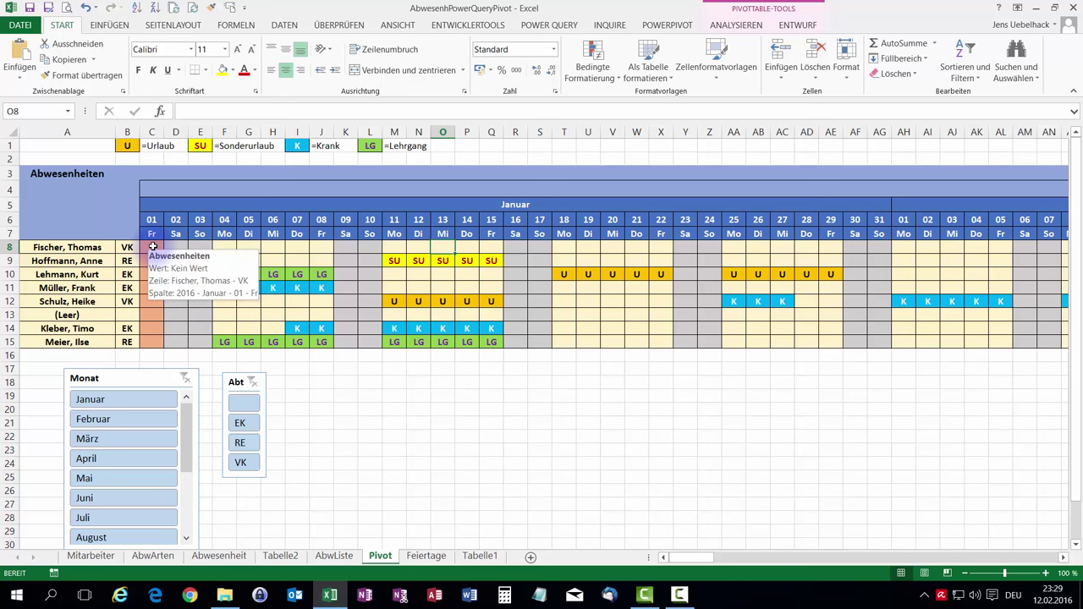
click(427, 556)
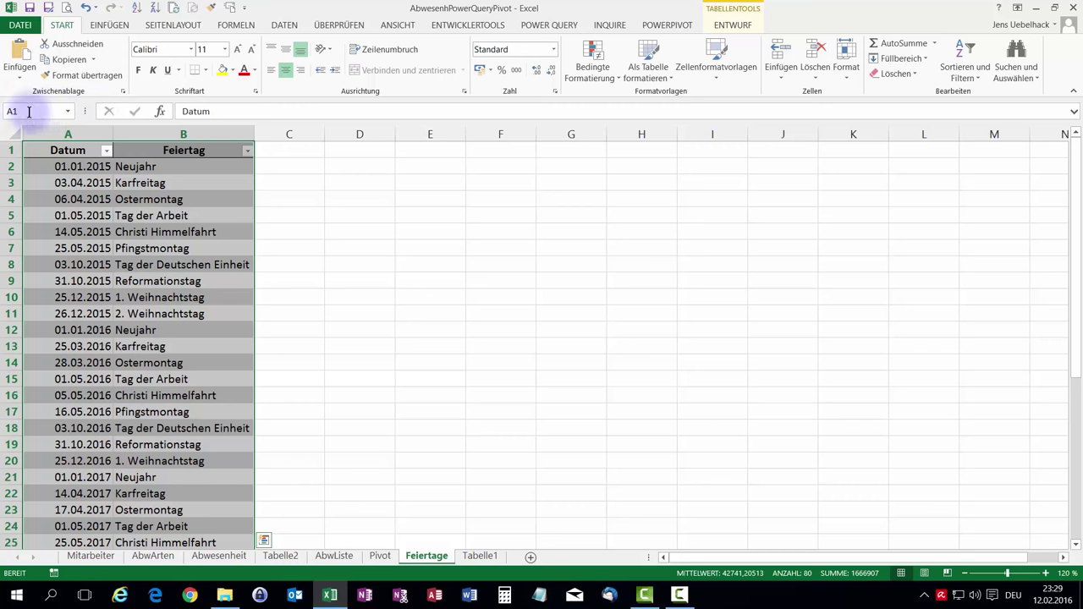
key(ctrl+Page_Up)
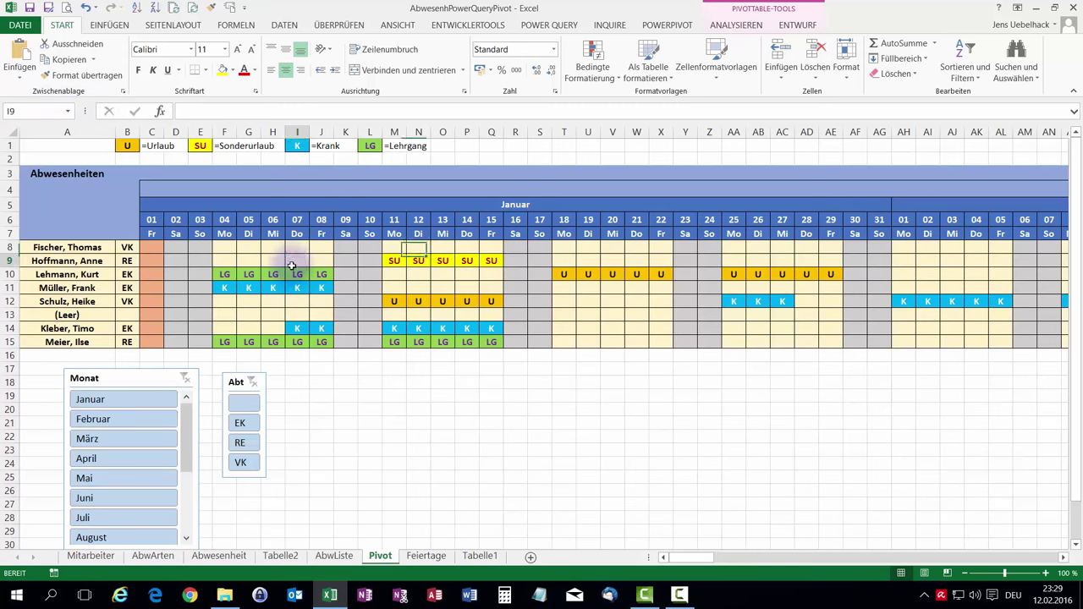
click(591, 72)
Give the =SVERWEIS(C$6;Feiertage;1;0) holiday rule a salmon fill
click(611, 279)
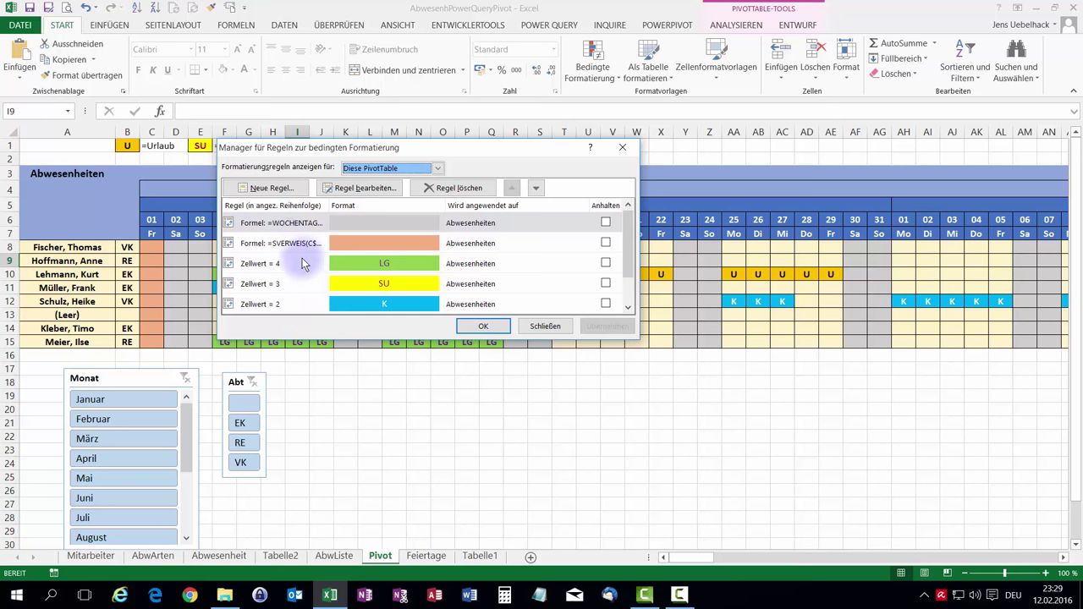
double_click(258, 243)
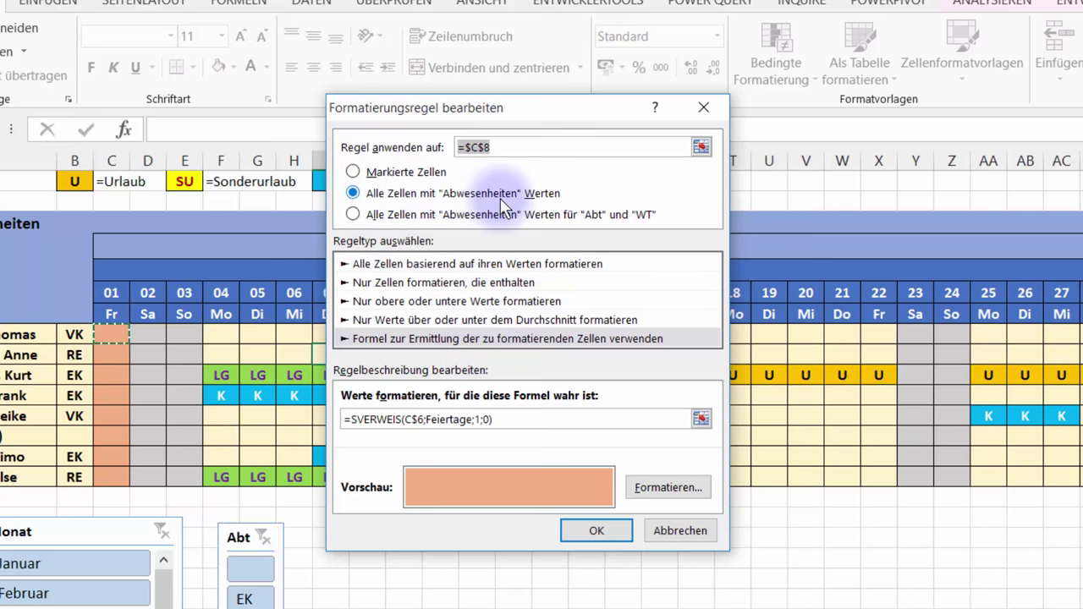
click(662, 487)
click(347, 57)
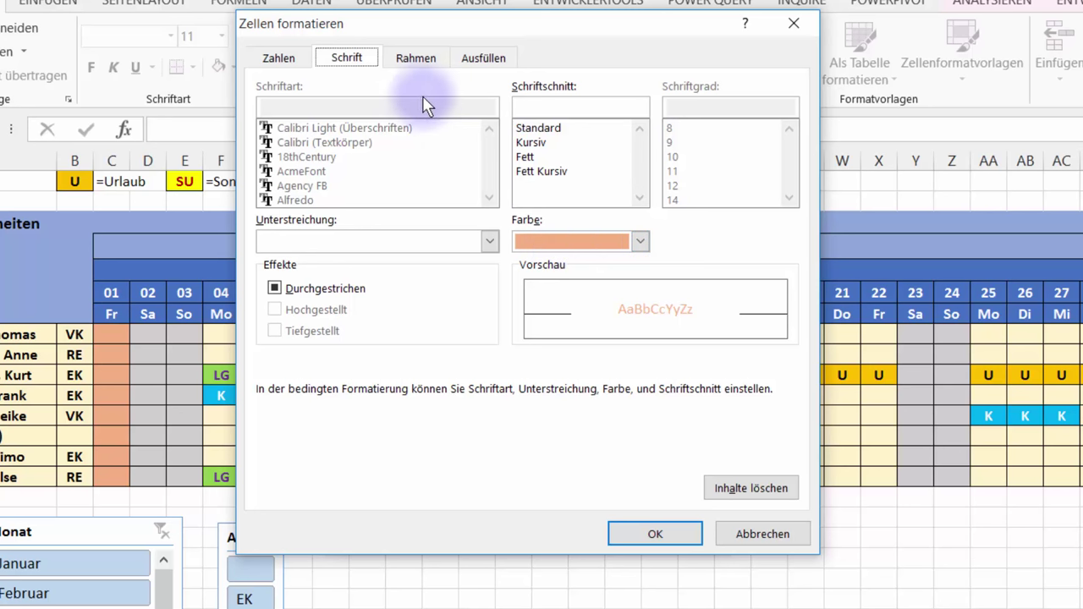
click(489, 59)
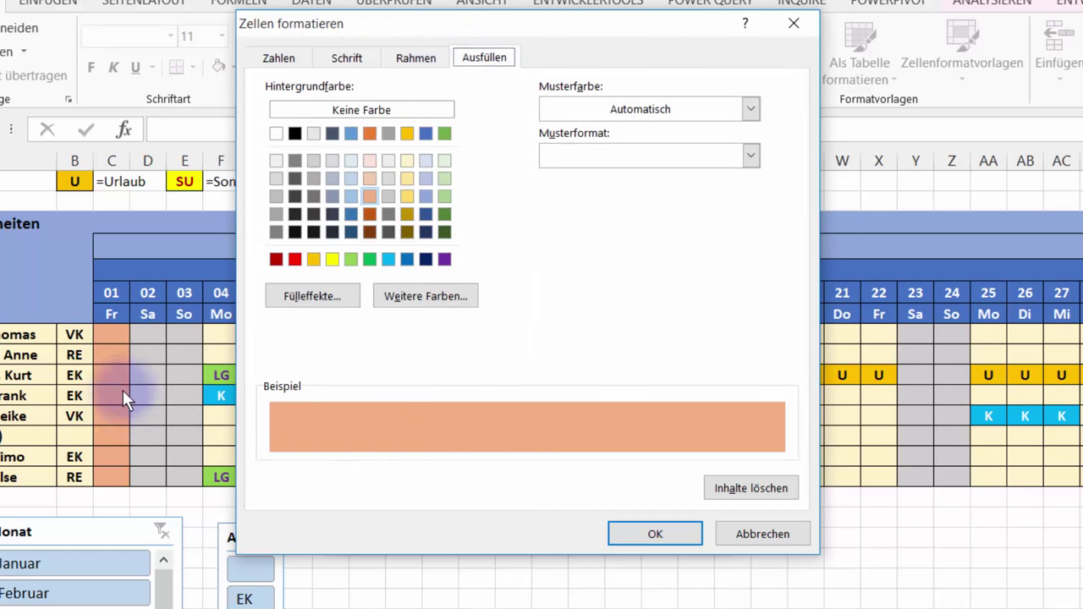
click(687, 531)
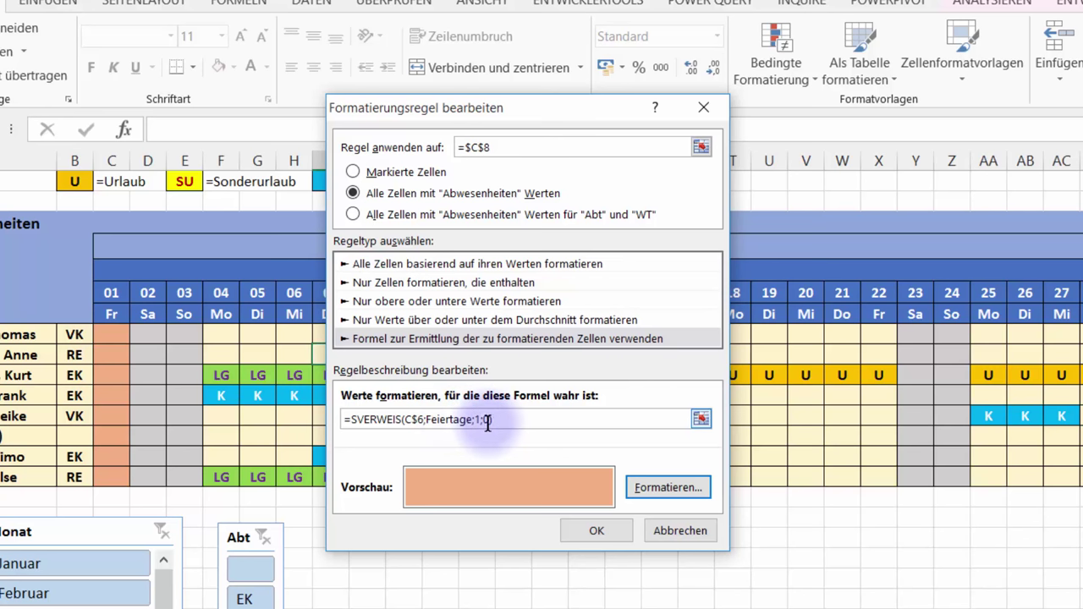
Confirm the holiday rule and check the grey =WOCHENTAG(C$6;2)>5 weekend rule
key(Return)
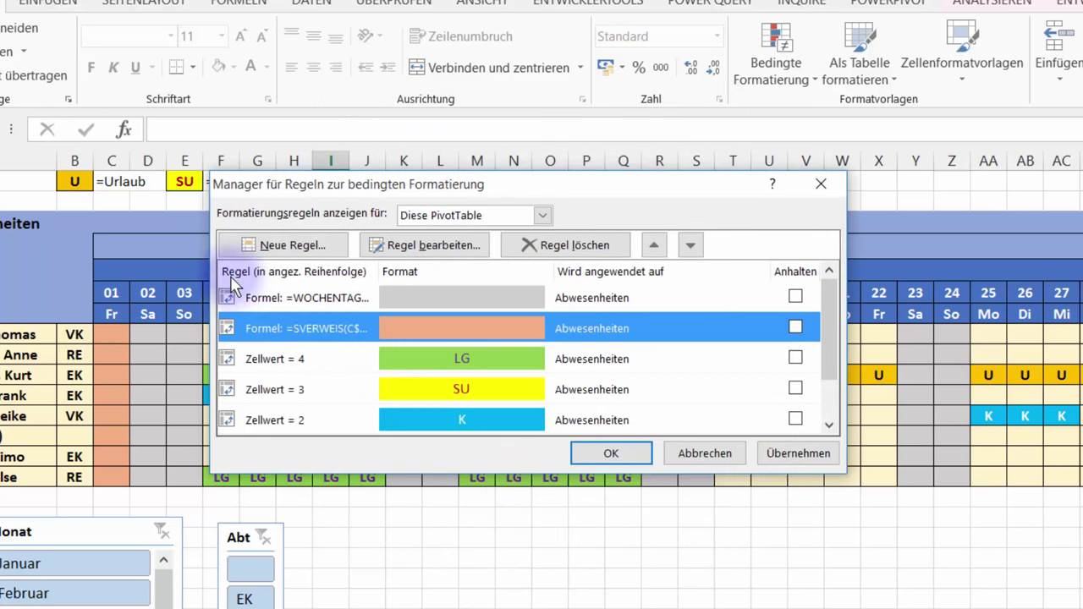
double_click(271, 296)
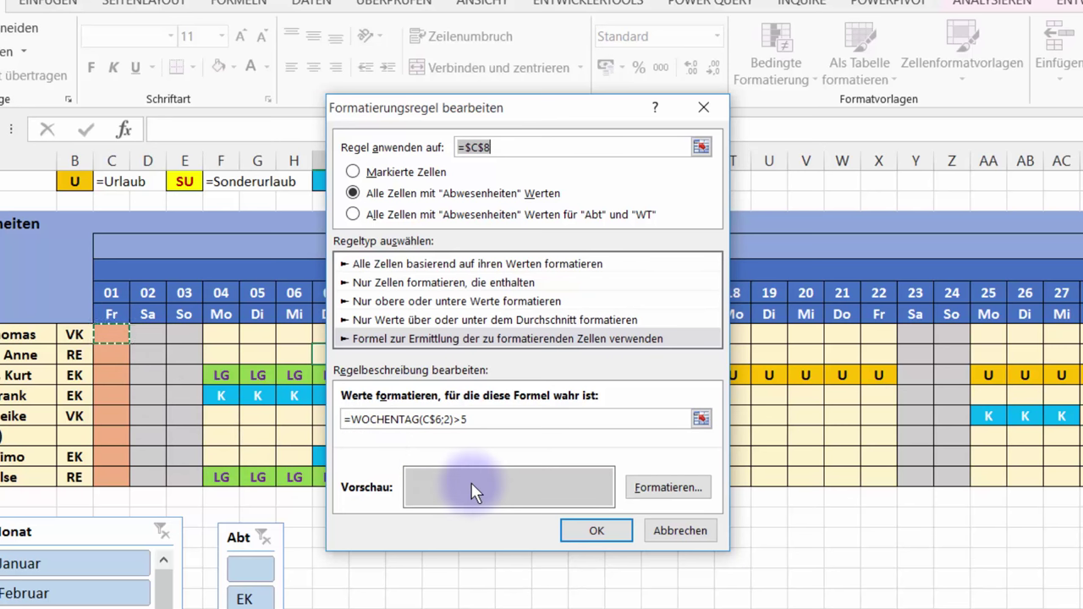
click(606, 532)
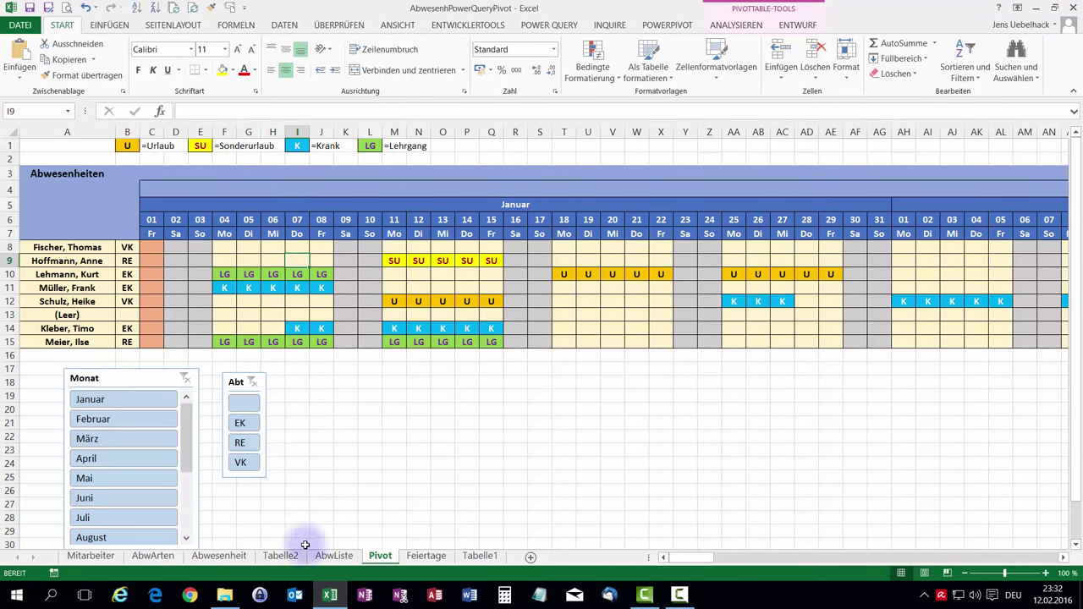
Start a new row in the Abwesenheit table for an EK employee
click(226, 561)
click(685, 430)
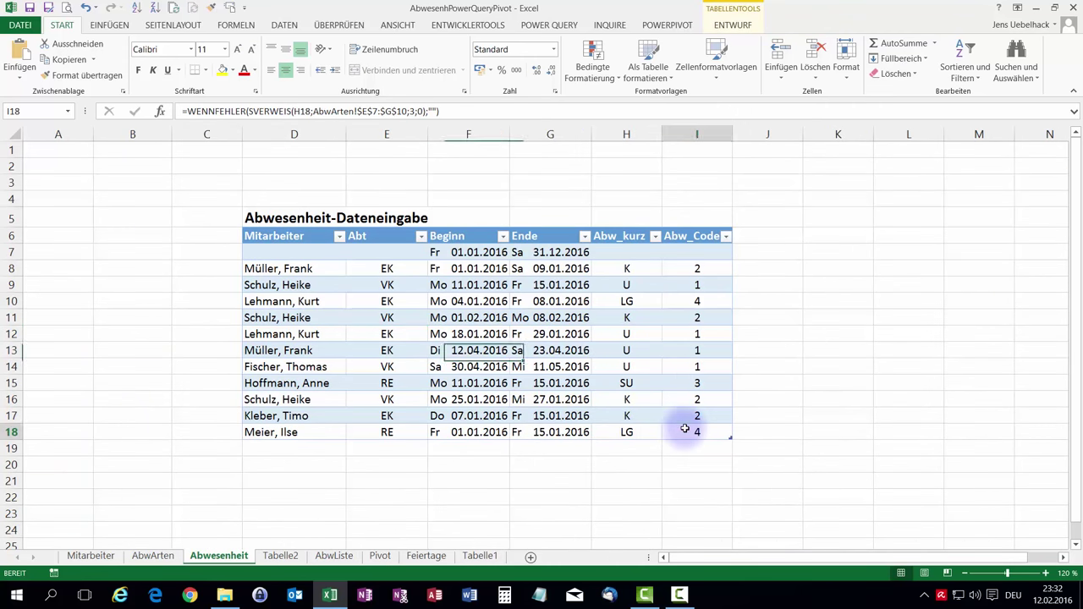
key(Tab)
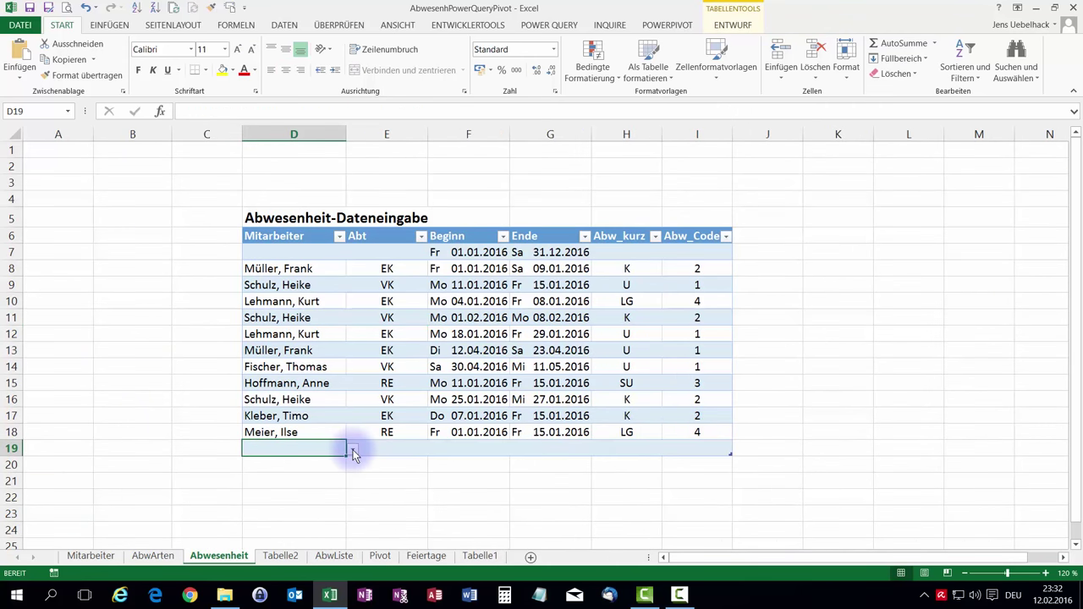
click(352, 450)
click(254, 507)
key(Tab)
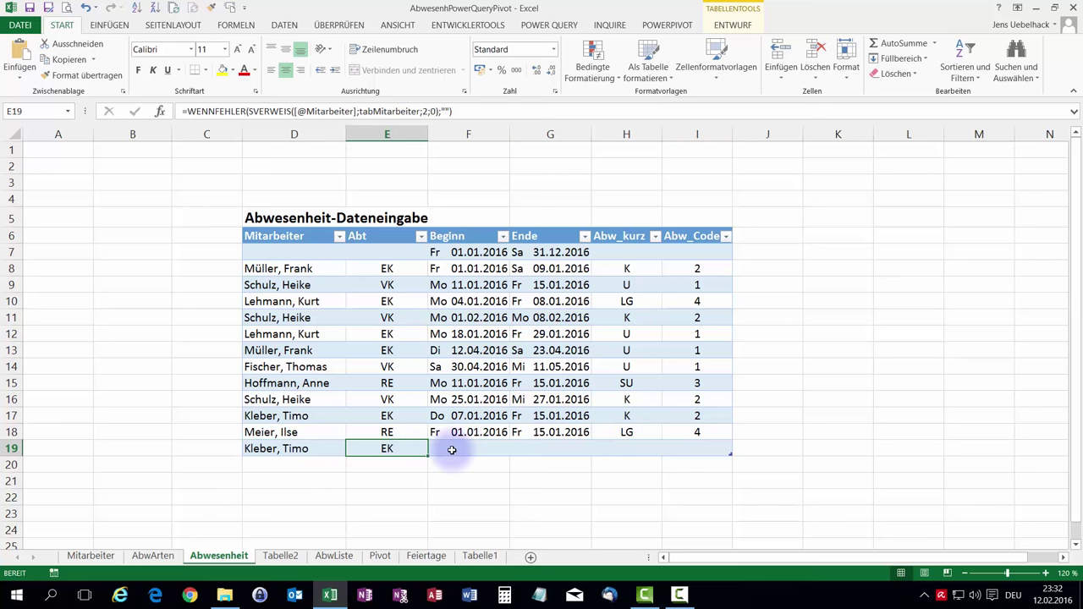
Enter 18.01.2016 to 25.01.2016 as the absence dates with code SU
click(457, 450)
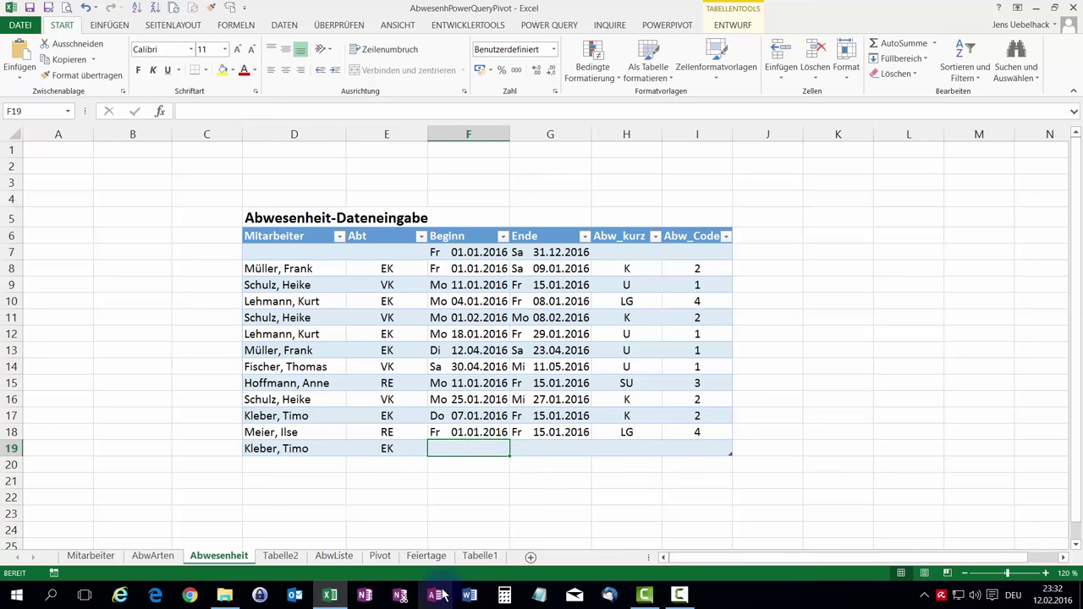
text(18-1)
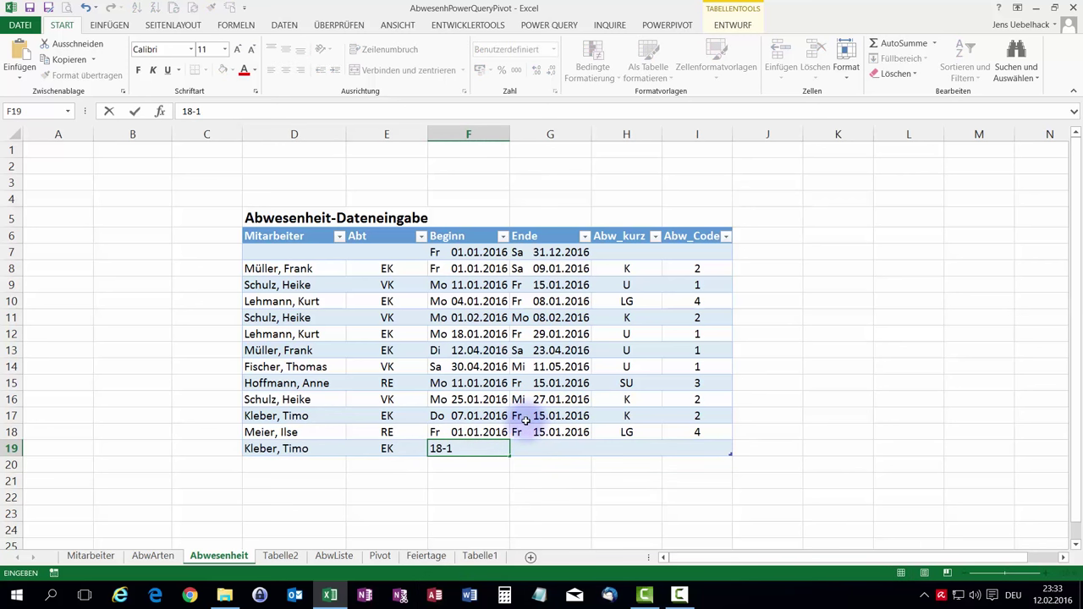
key(Tab)
text(25)
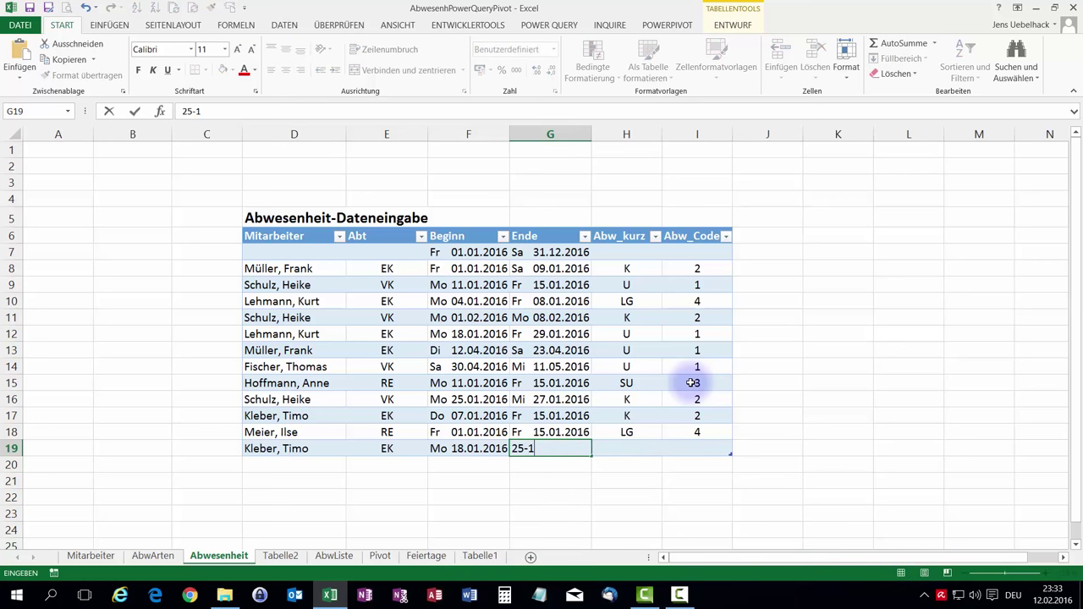
key(Tab)
click(669, 448)
click(584, 480)
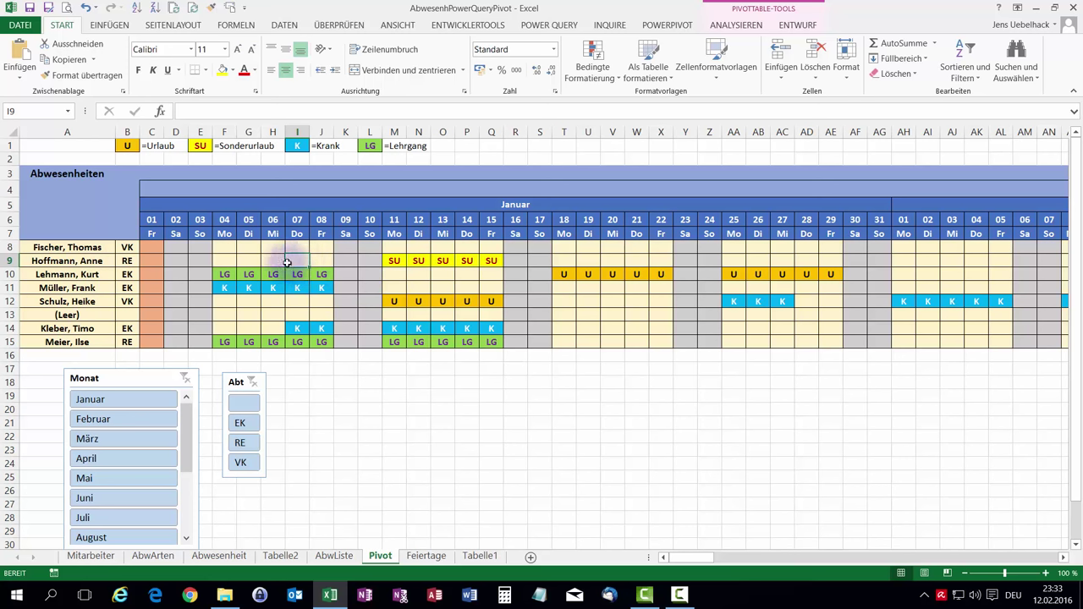
Refresh all data and the pivot so the SU absence shows on 18–22 and 25 January
click(173, 11)
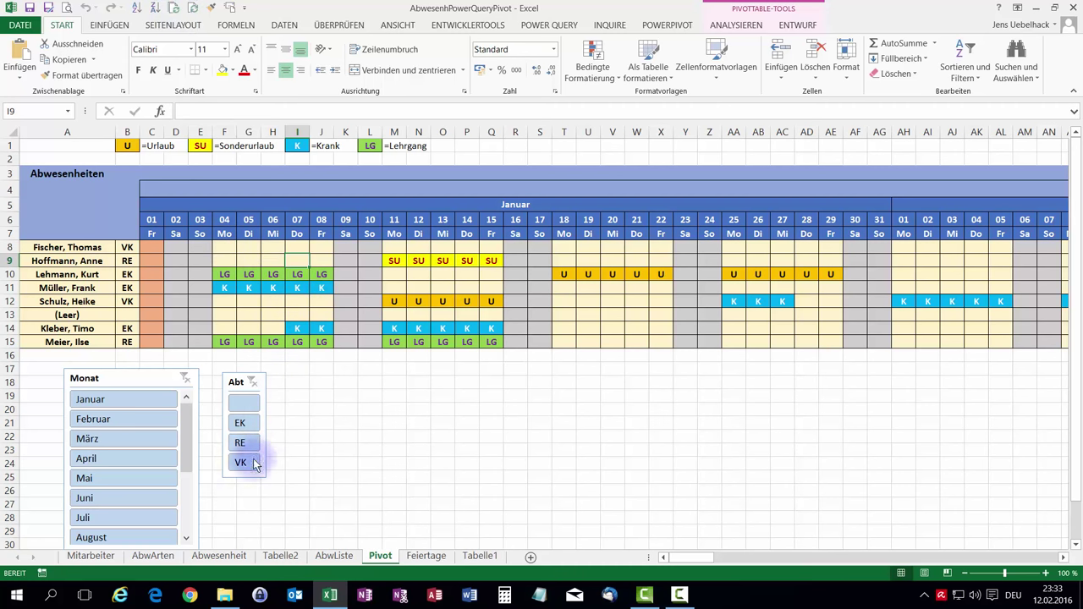
click(334, 556)
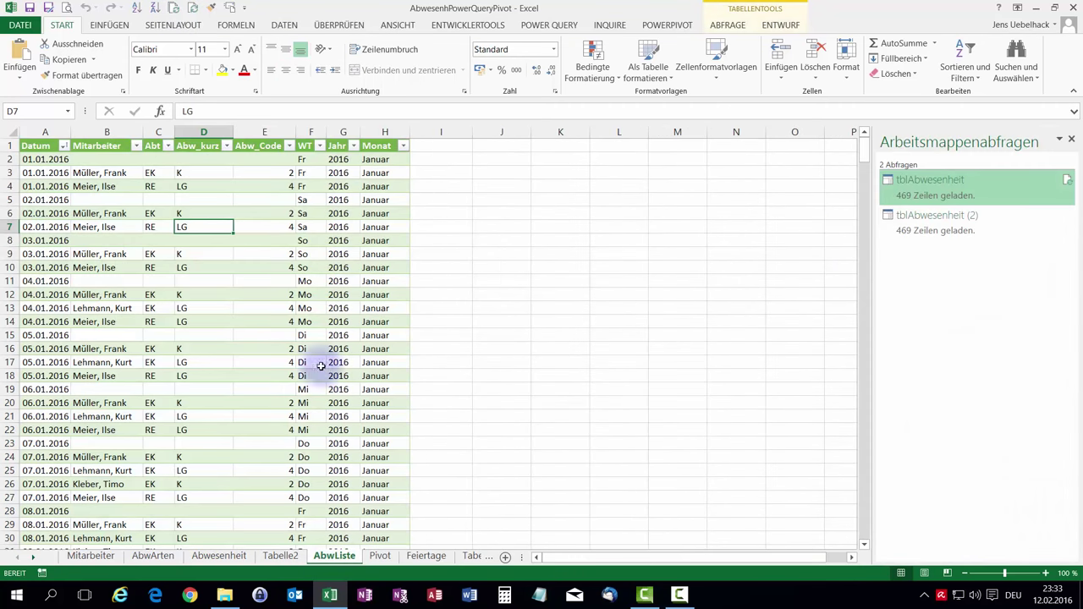
click(380, 556)
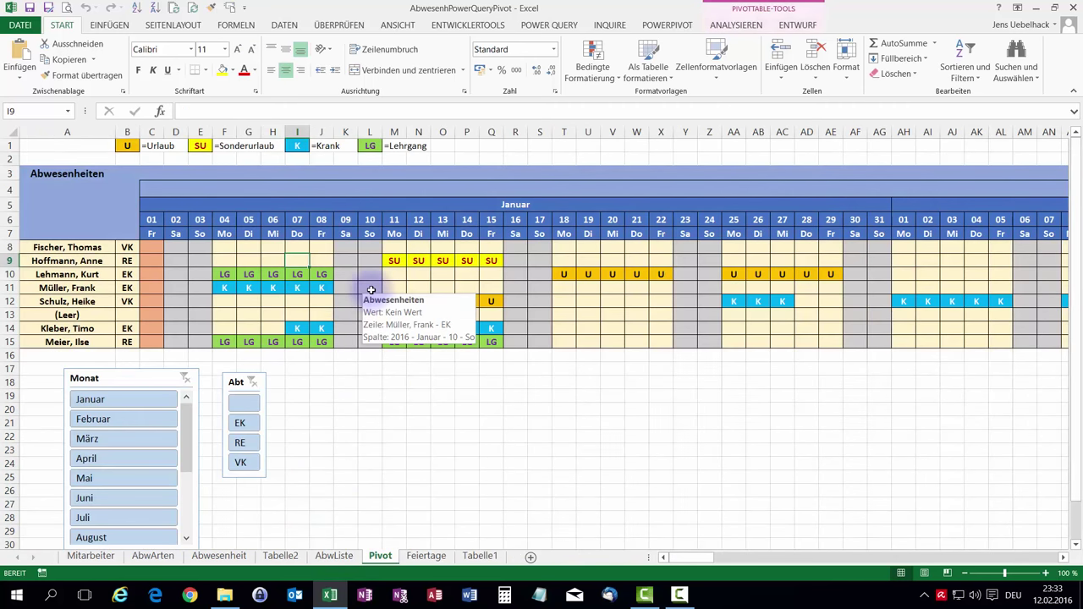
click(194, 11)
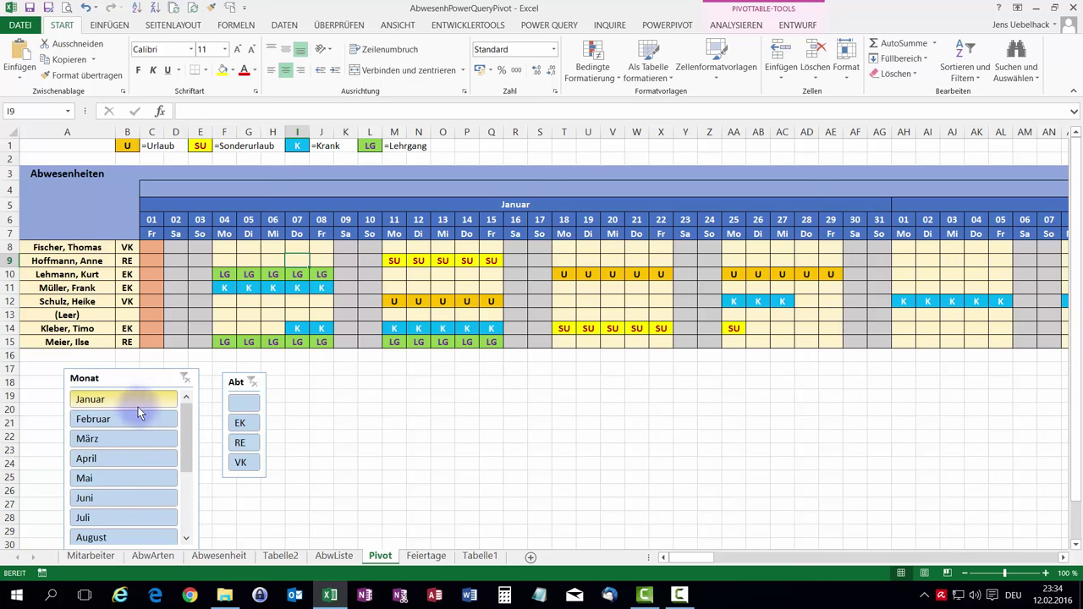
Set the Monat slicer to Januar so only January 2016 days 01–31 appear
click(735, 25)
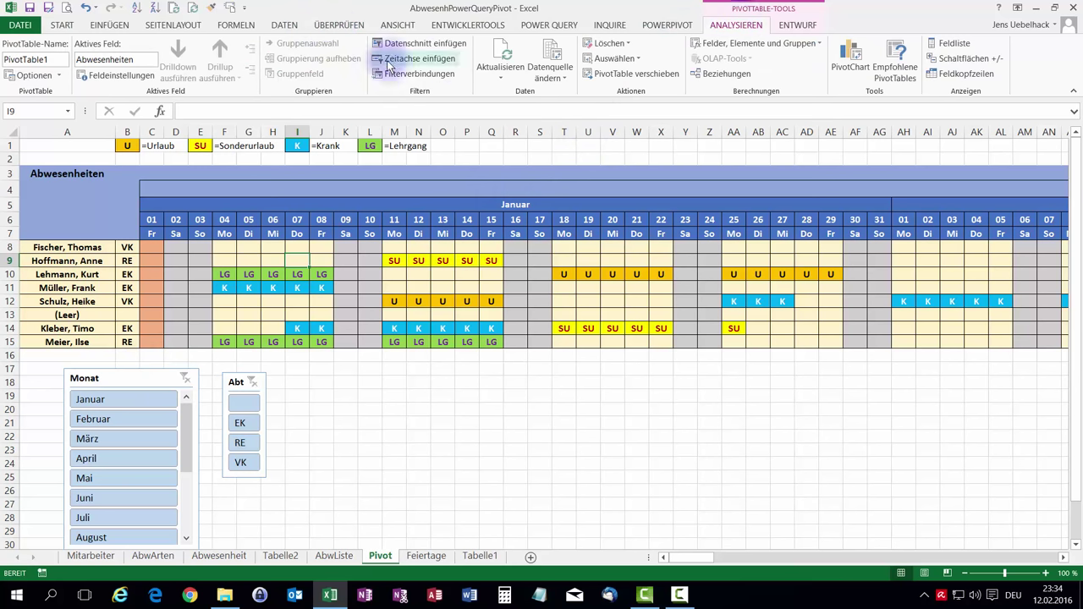
click(414, 49)
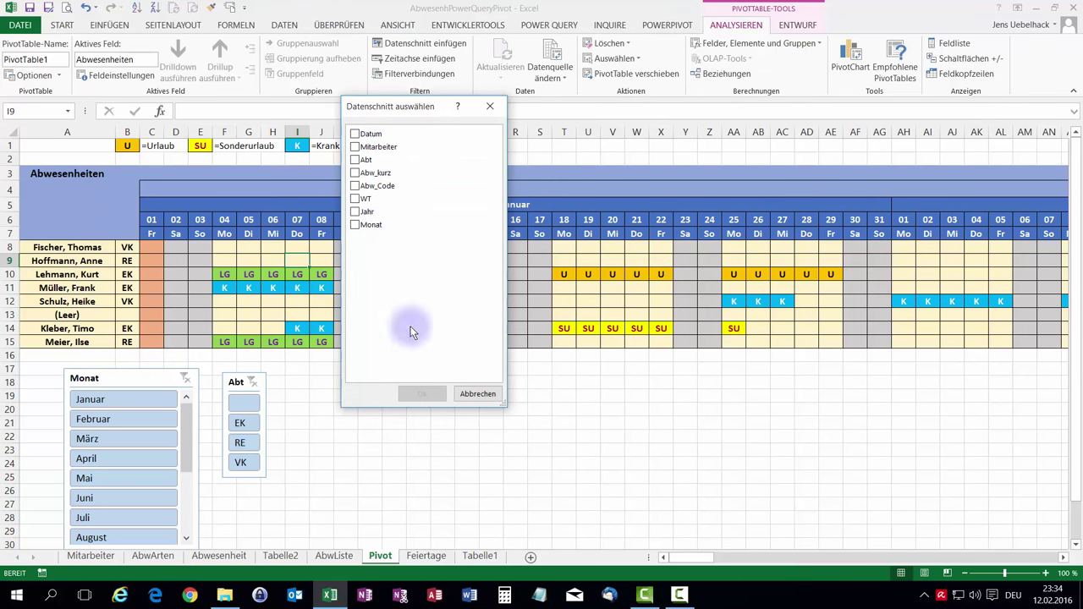
click(474, 393)
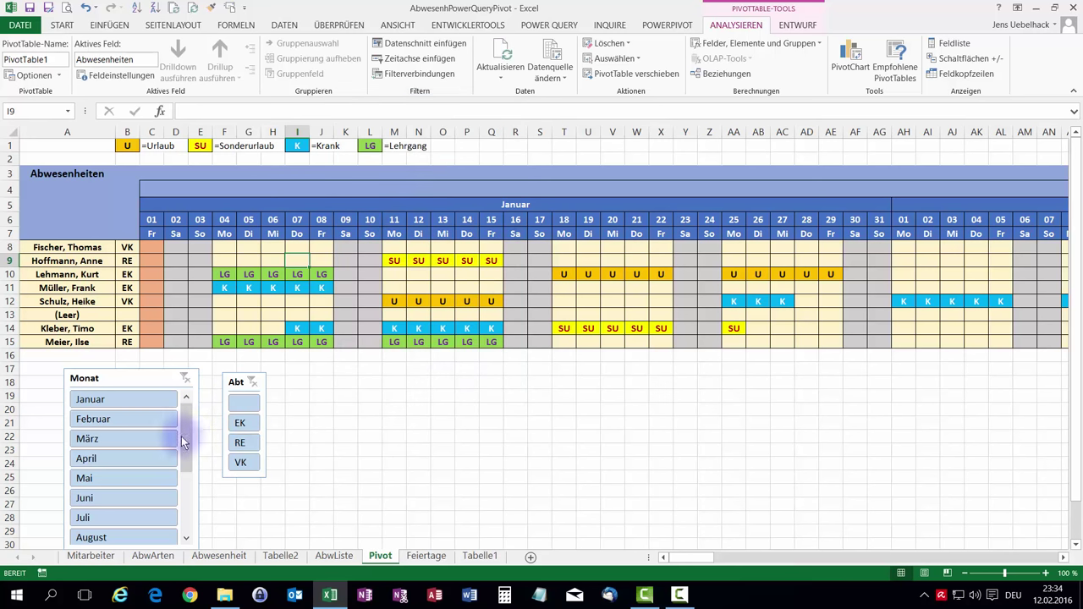
click(132, 398)
click(110, 420)
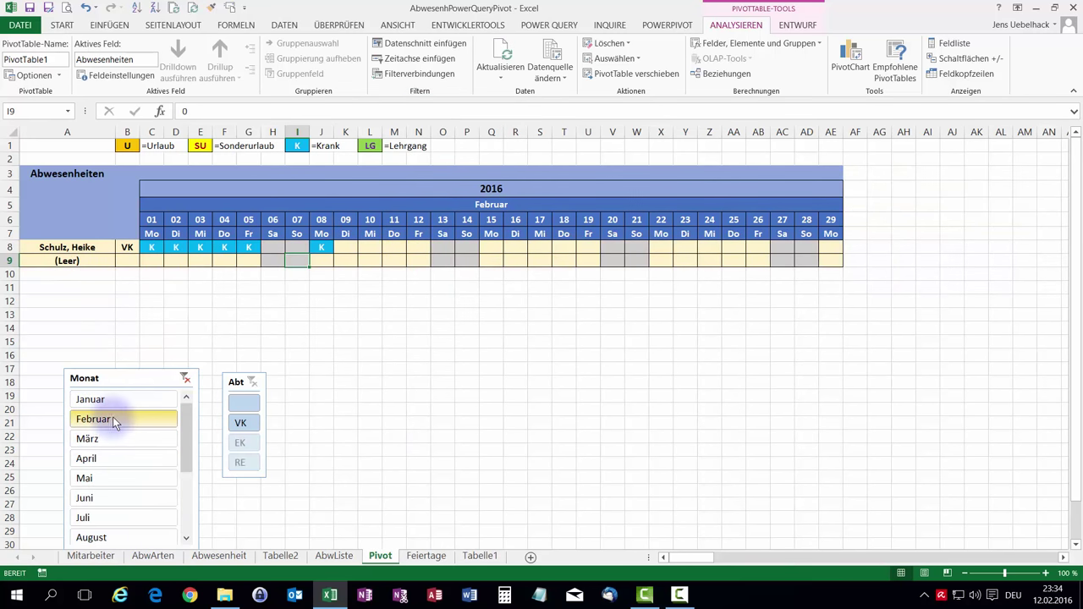
click(91, 401)
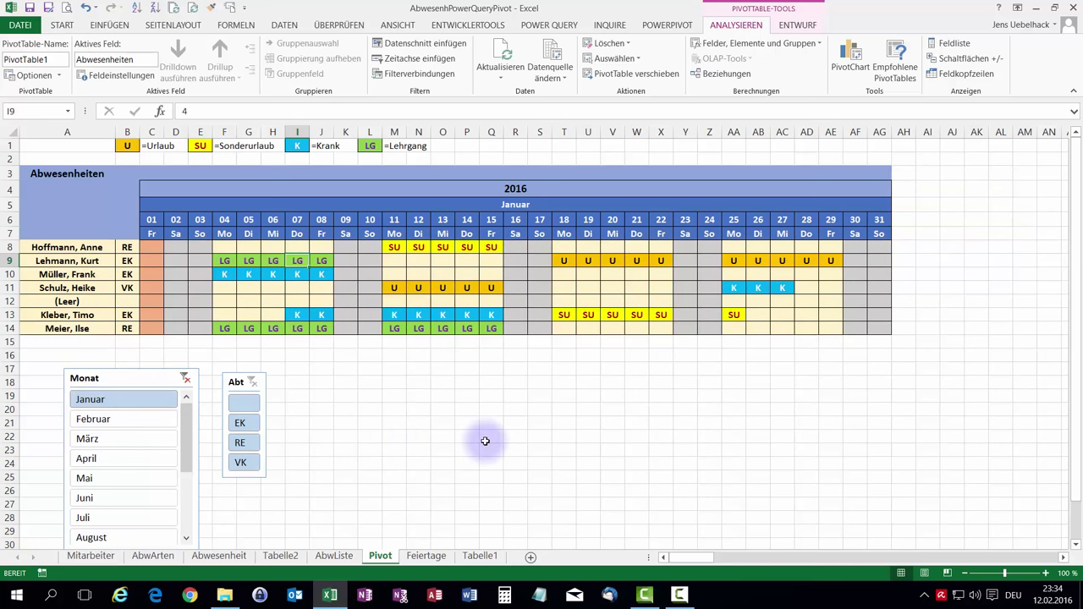